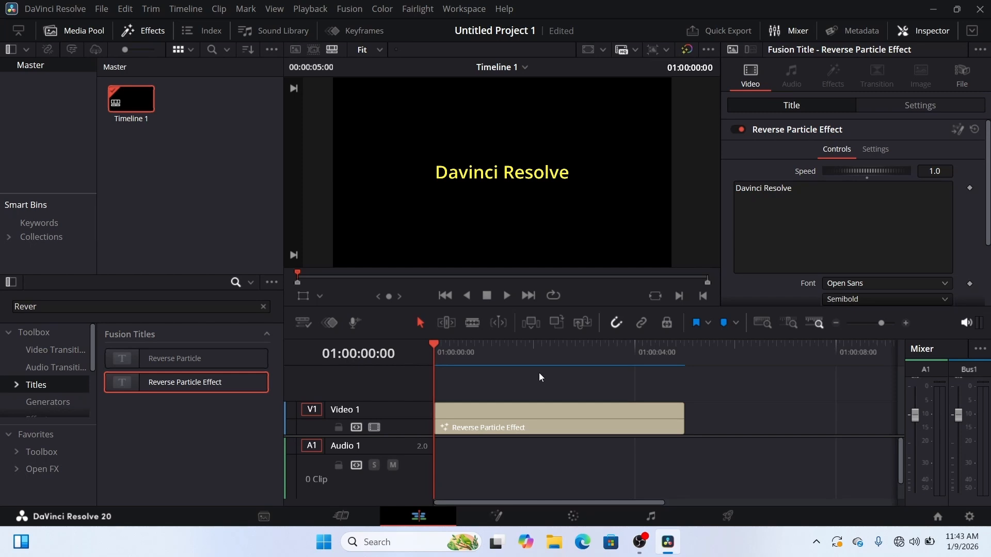
# Play the Reverse Particle Effect title and return the playhead to the start of the timeline.
pyautogui.press('space')
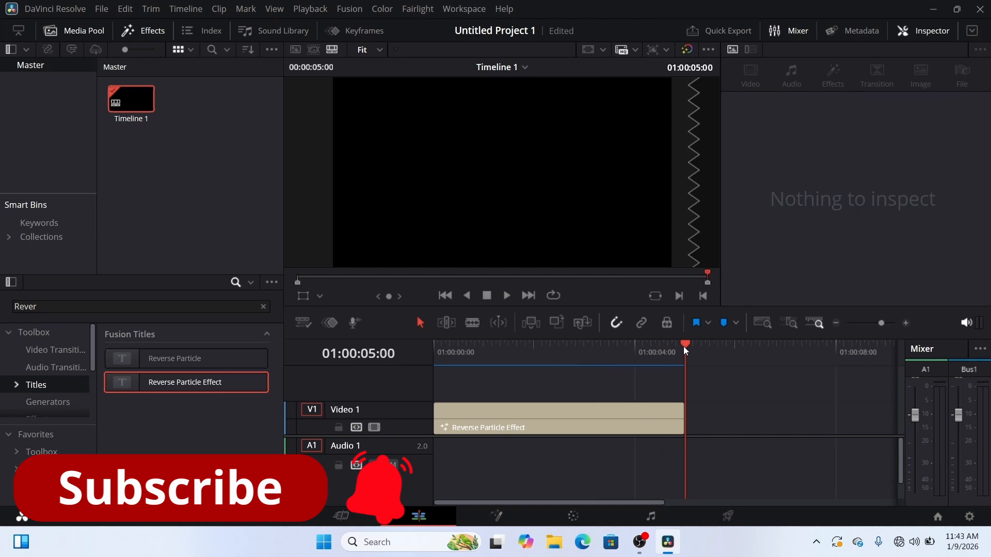
pyautogui.moveTo(680, 347); pyautogui.dragTo(429, 407)
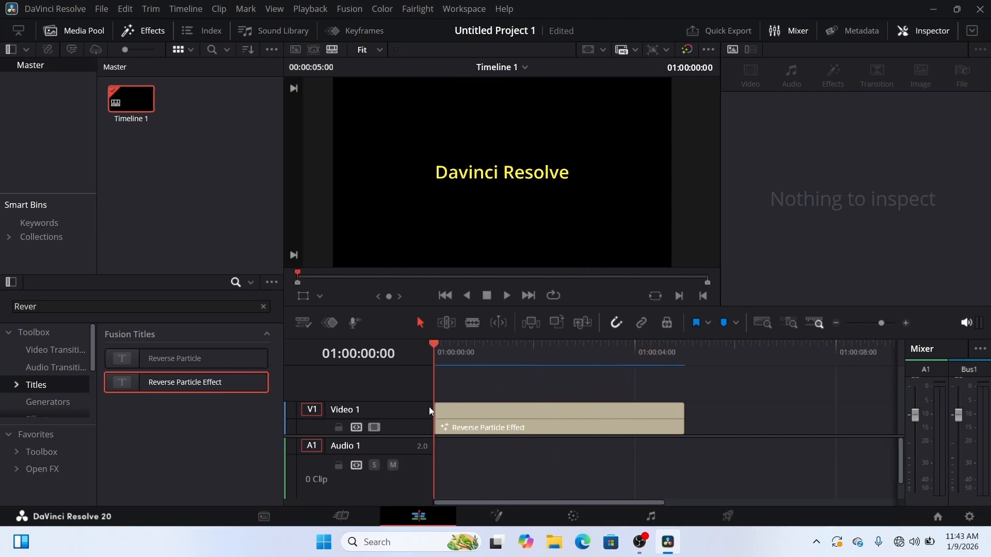
# Replace the Reverse Particle Effect title's text with "I Love Bangladesh".
pyautogui.click(502, 409)
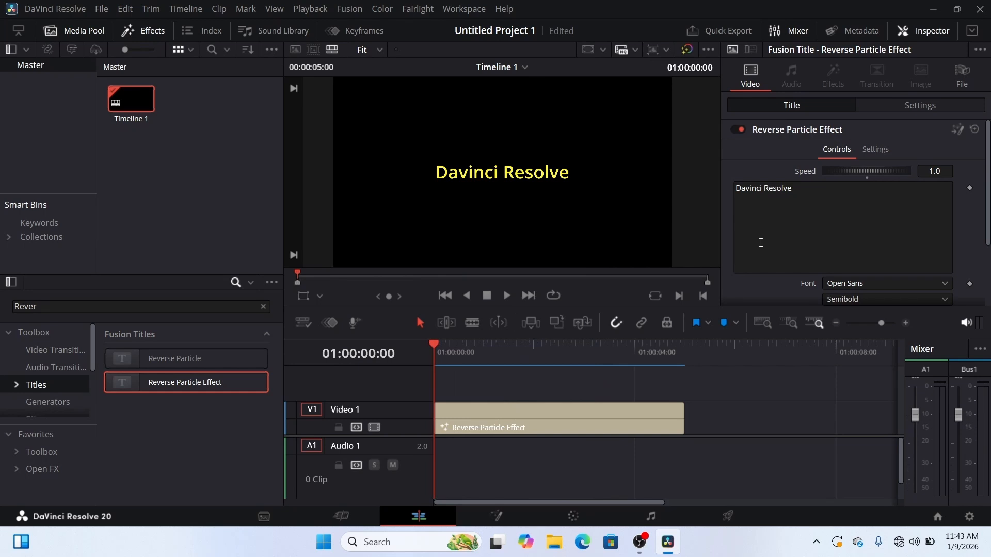
pyautogui.click(805, 189)
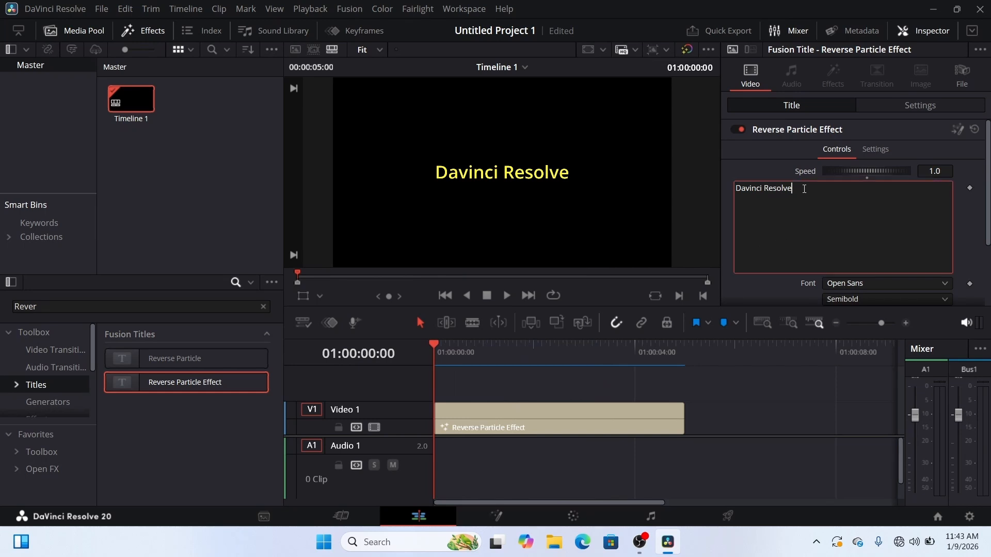
pyautogui.press('BackSpace')
pyautogui.press('BackSpace')
pyautogui.press('BackSpace')
pyautogui.press('BackSpace')
pyautogui.press('BackSpace')
pyautogui.press('BackSpace')
pyautogui.press('BackSpace')
pyautogui.press('BackSpace')
pyautogui.press('BackSpace')
pyautogui.press('BackSpace')
pyautogui.press('BackSpace')
pyautogui.press('BackSpace')
pyautogui.press('BackSpace')
pyautogui.press('BackSpace')
pyautogui.press('BackSpace')
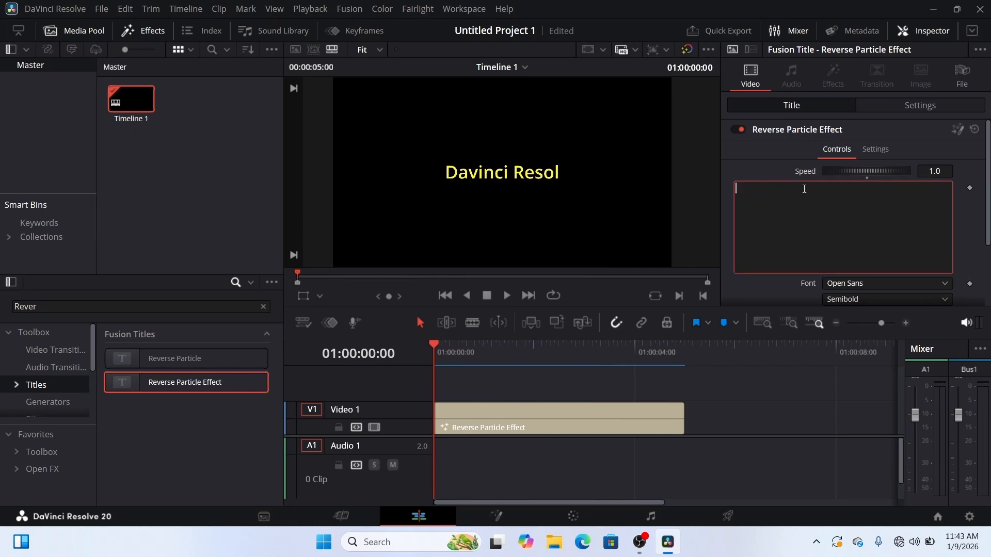
pyautogui.write('I Love ')
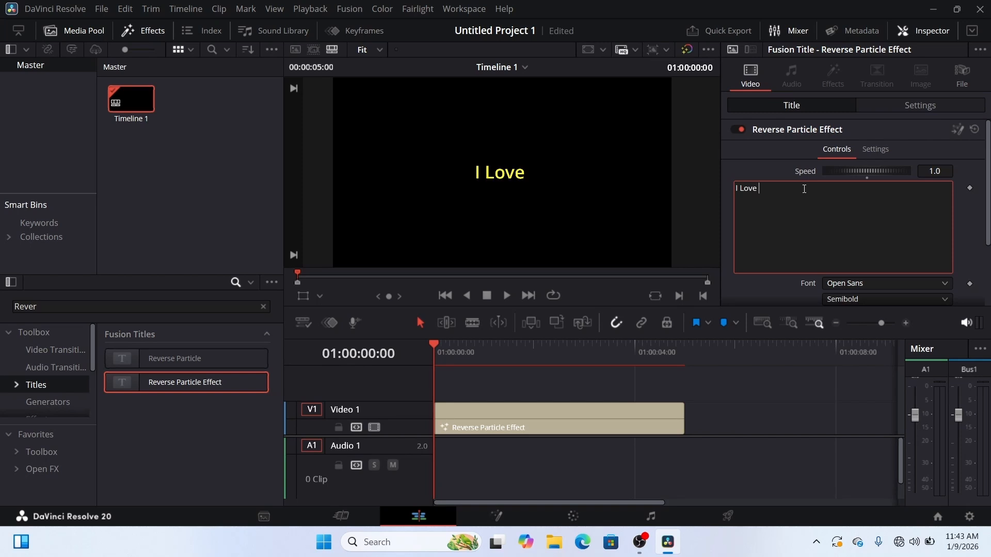
pyautogui.write('Bangladesh')
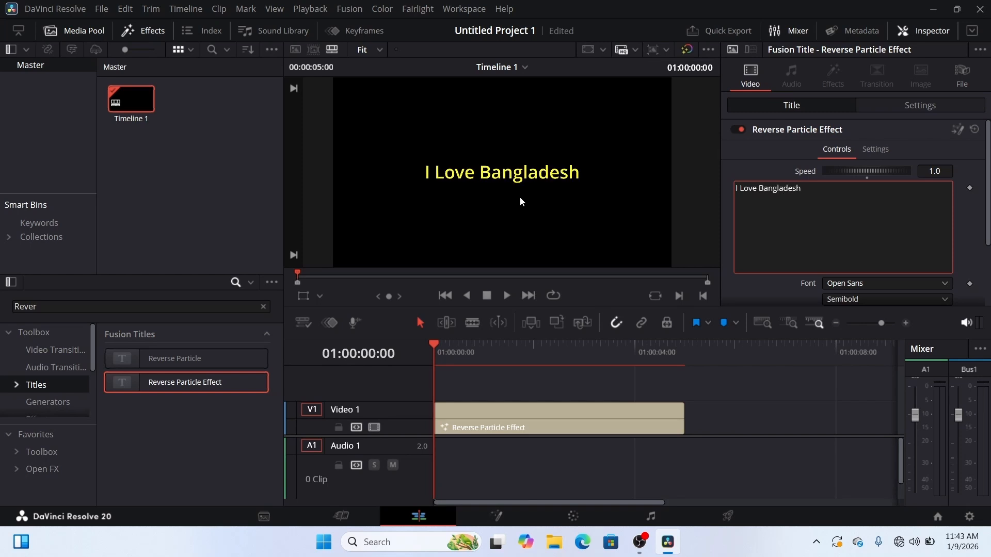
# Set the title's font to Modern No. 20 and its color to red (#ff0000).
pyautogui.scroll(-1, 877, 247)
pyautogui.click(887, 244)
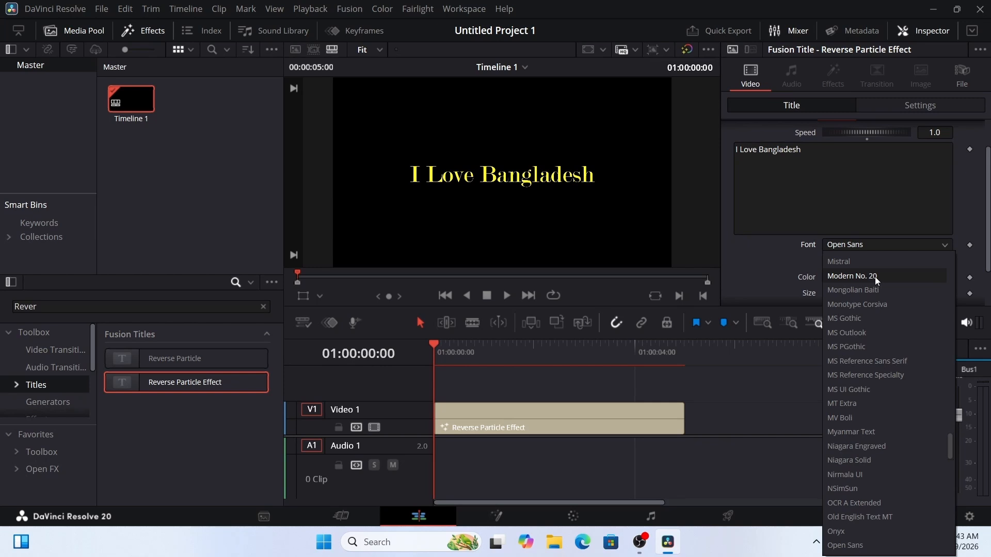
pyautogui.click(875, 277)
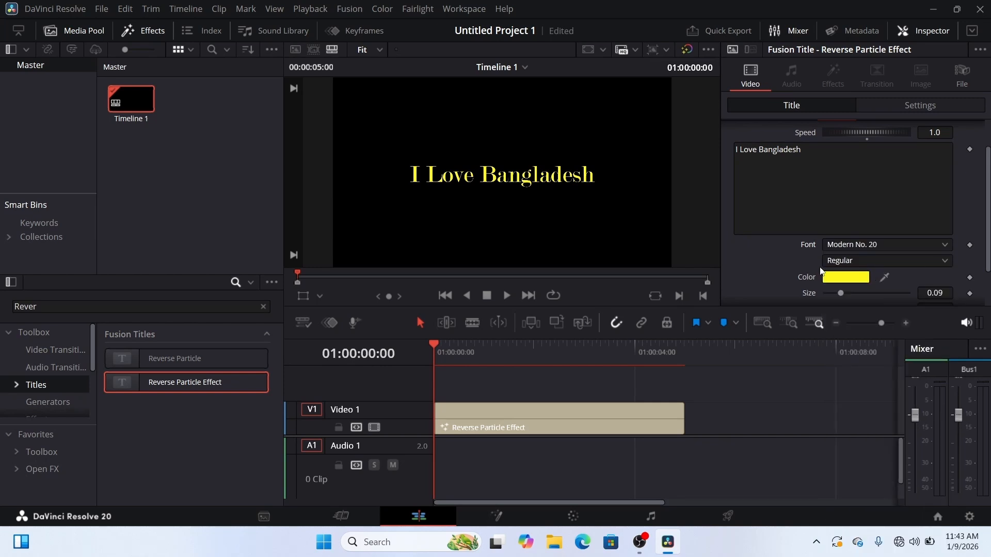
pyautogui.click(854, 279)
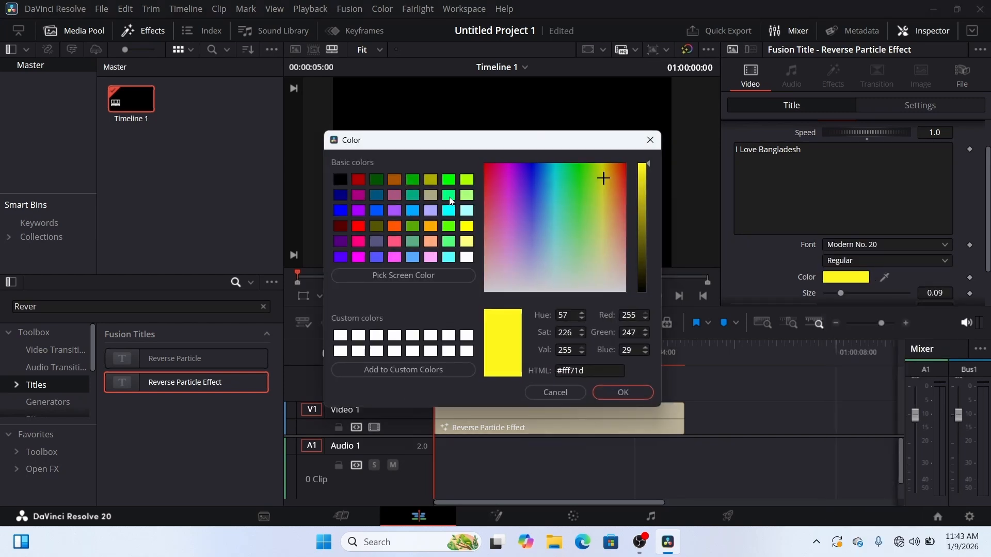
pyautogui.click(361, 228)
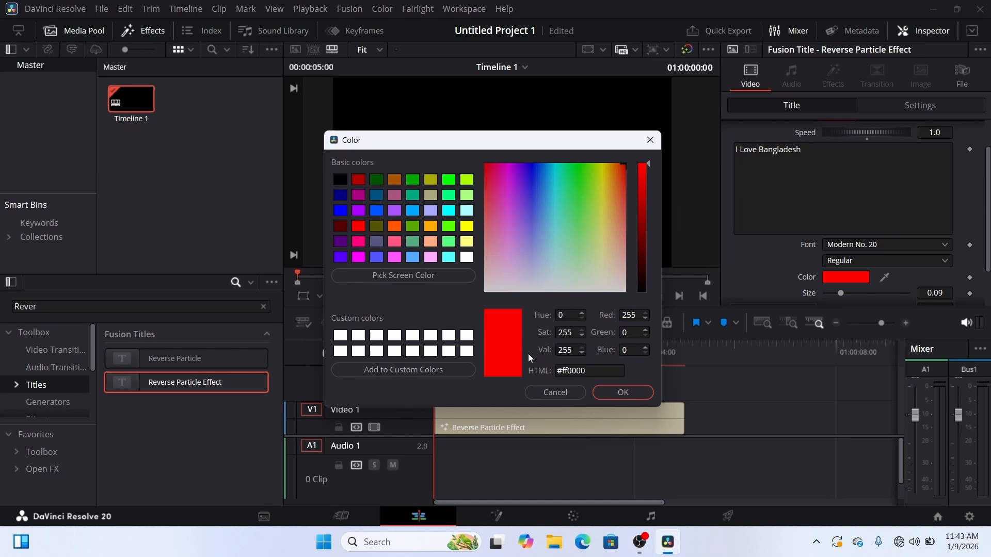
pyautogui.click(615, 391)
# Increase the title's size to 0.1063 and its tracking to 1.102, and try shifting its horizontal center.
pyautogui.scroll(-2, 809, 266)
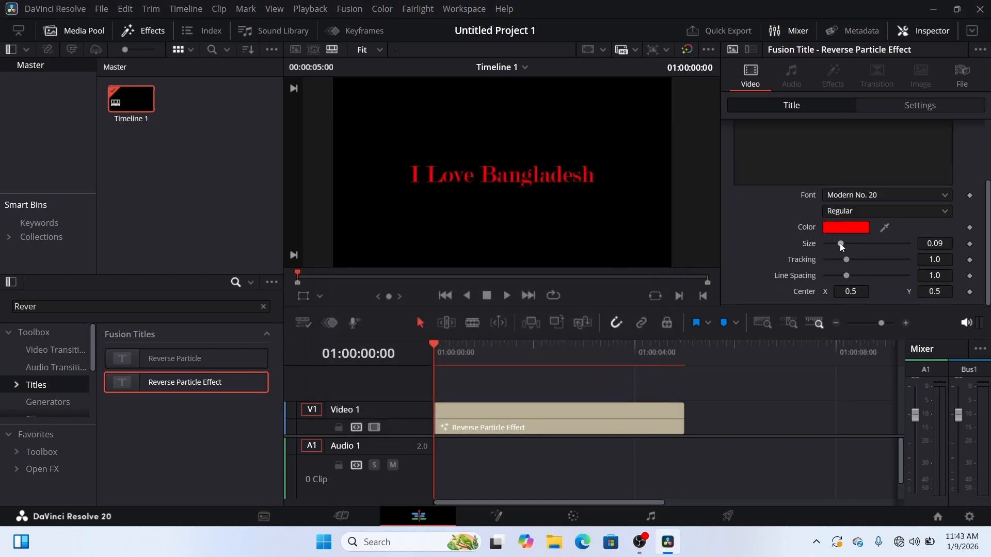
pyautogui.moveTo(841, 243); pyautogui.dragTo(848, 258)
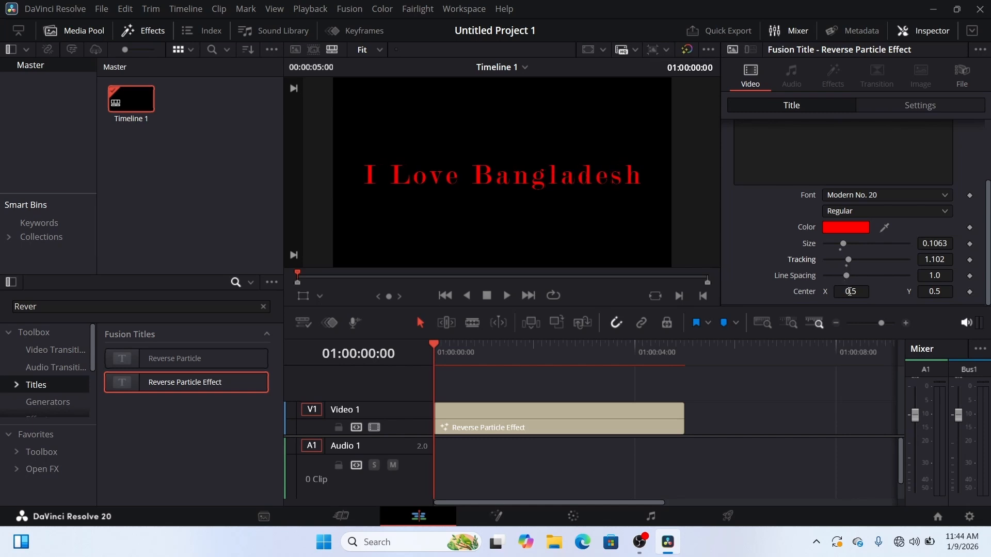
pyautogui.moveTo(862, 291); pyautogui.dragTo(800, 293)
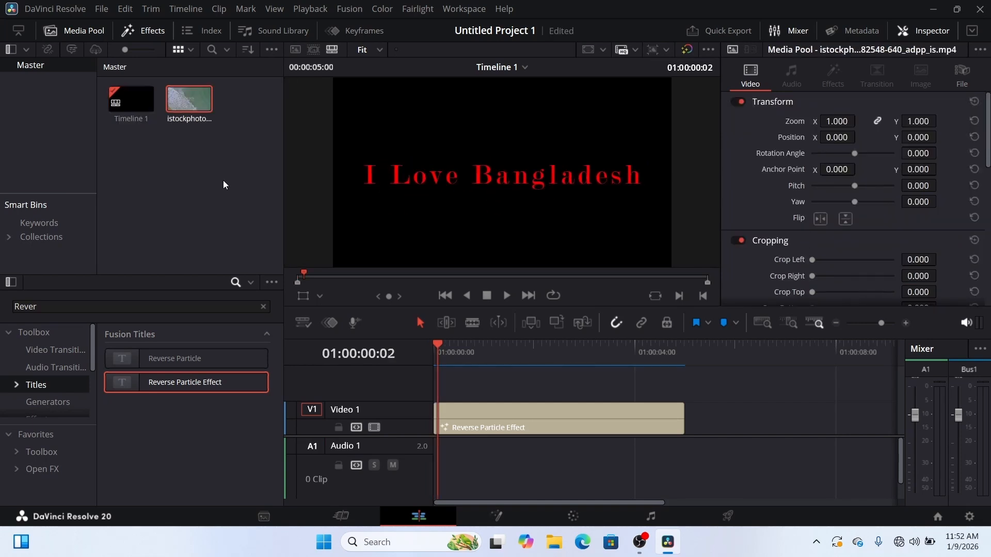
# Try the title over footage by moving it to Video 2 and placing the istockphoto clip on Video 1, and undo both placements.
pyautogui.press('space')
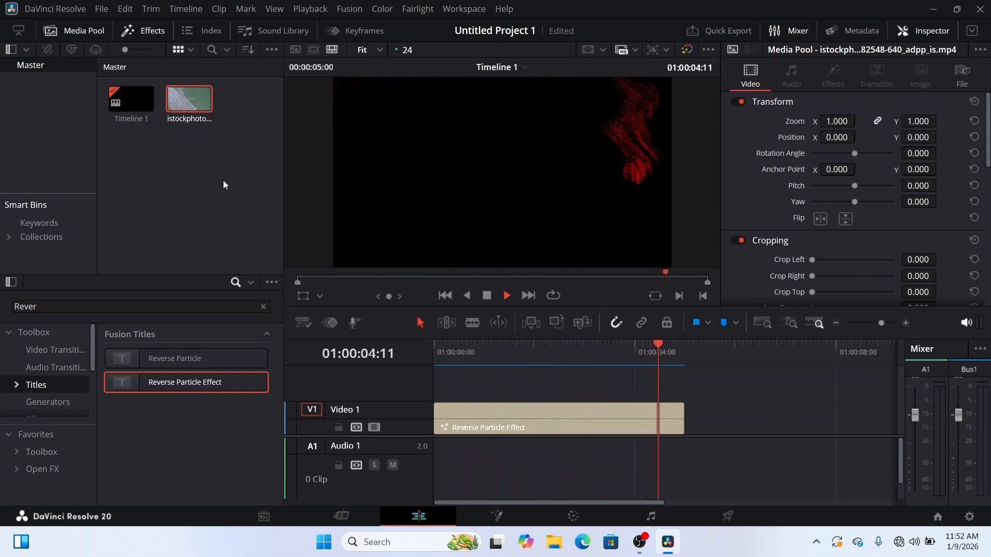
pyautogui.click(528, 409)
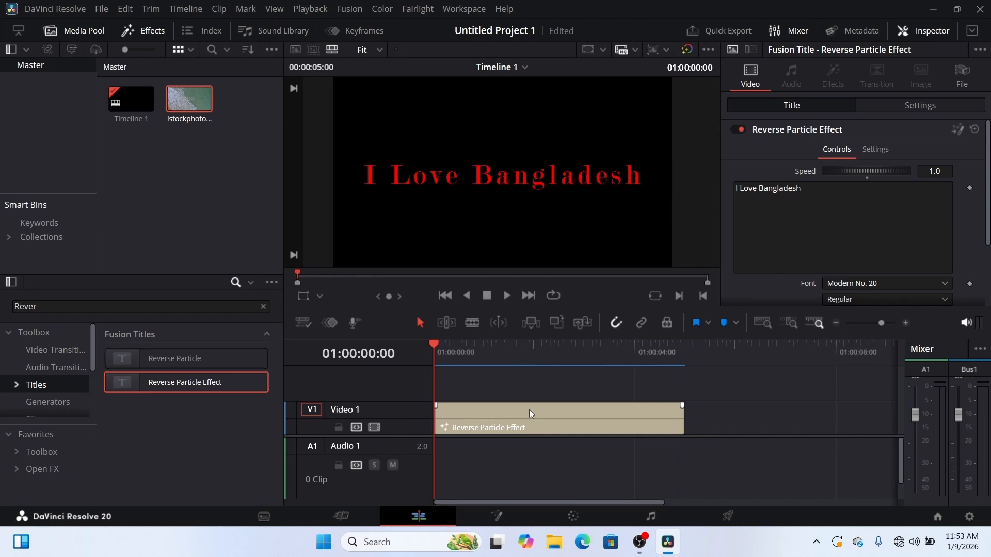
pyautogui.moveTo(509, 420); pyautogui.dragTo(512, 386)
pyautogui.moveTo(190, 94); pyautogui.dragTo(441, 429)
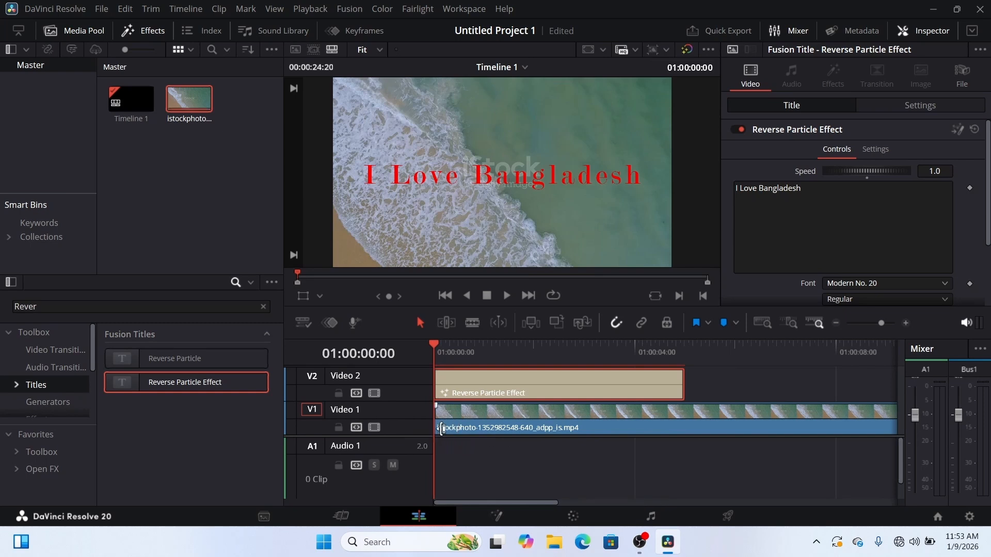
pyautogui.press('space')
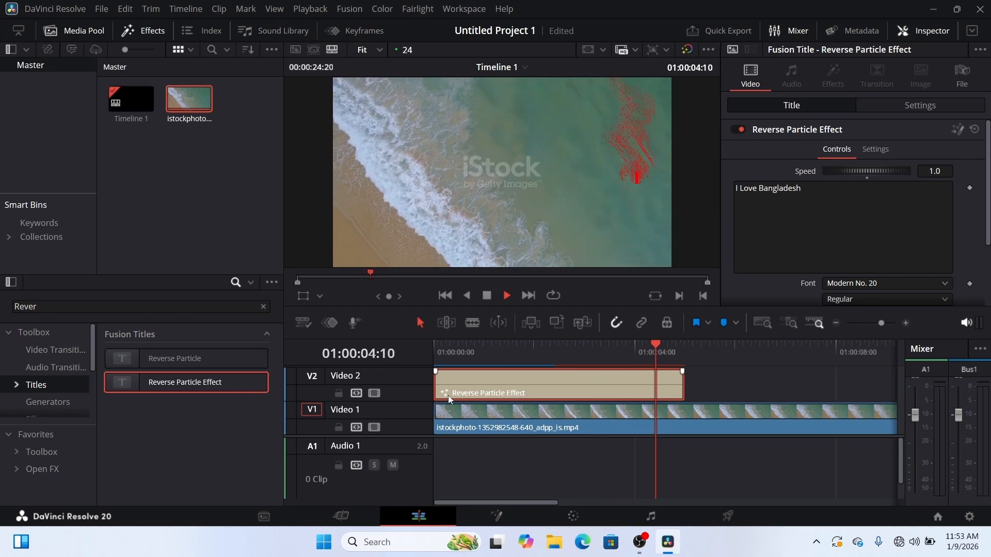
pyautogui.hotkey('ctrl', 'z')
pyautogui.hotkey('ctrl', 'z')
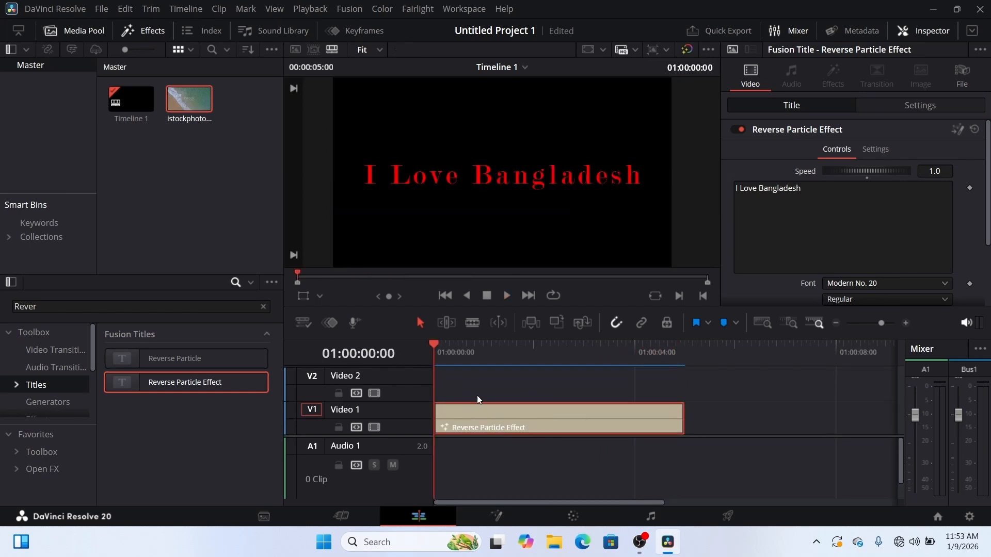
# Save the project, and reverse the title's particle animation by setting its speed to -1, checking it in playback.
pyautogui.hotkey('ctrl', 's')
pyautogui.click(934, 172)
pyautogui.write('-1')
pyautogui.press('Return')
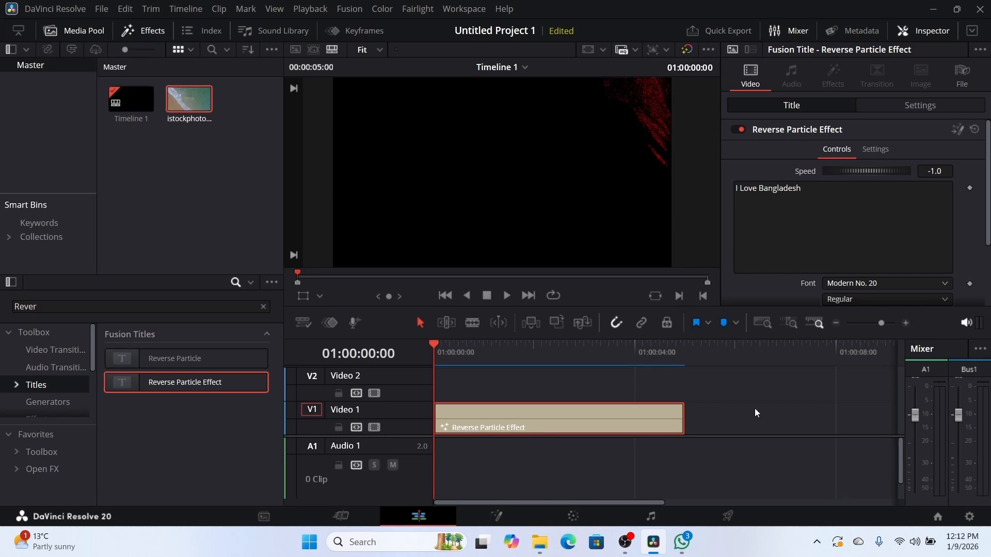
pyautogui.press('space')
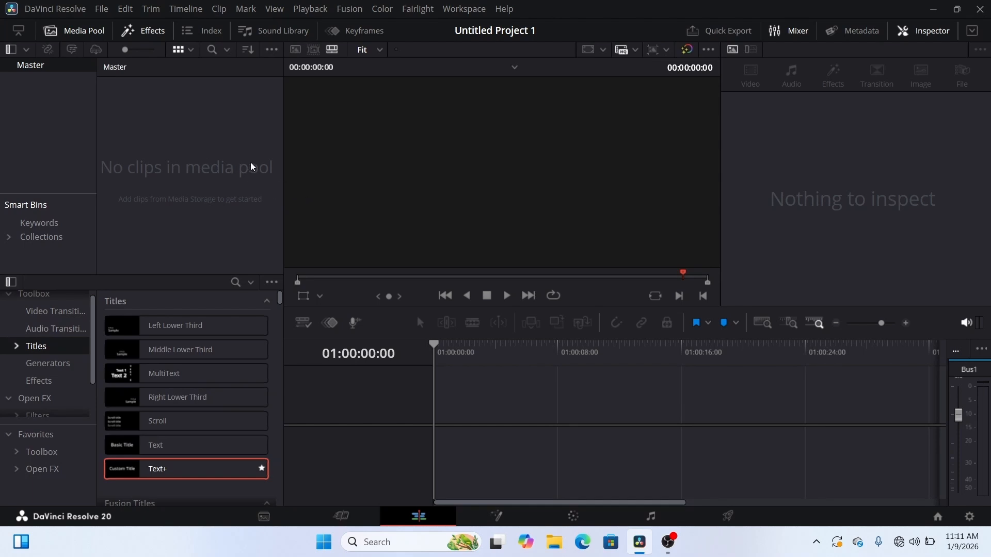
# Add a Text+ title at the start of the empty timeline and select it.
pyautogui.click(151, 35)
pyautogui.click(151, 35)
pyautogui.moveTo(144, 473); pyautogui.dragTo(434, 419)
pyautogui.click(507, 423)
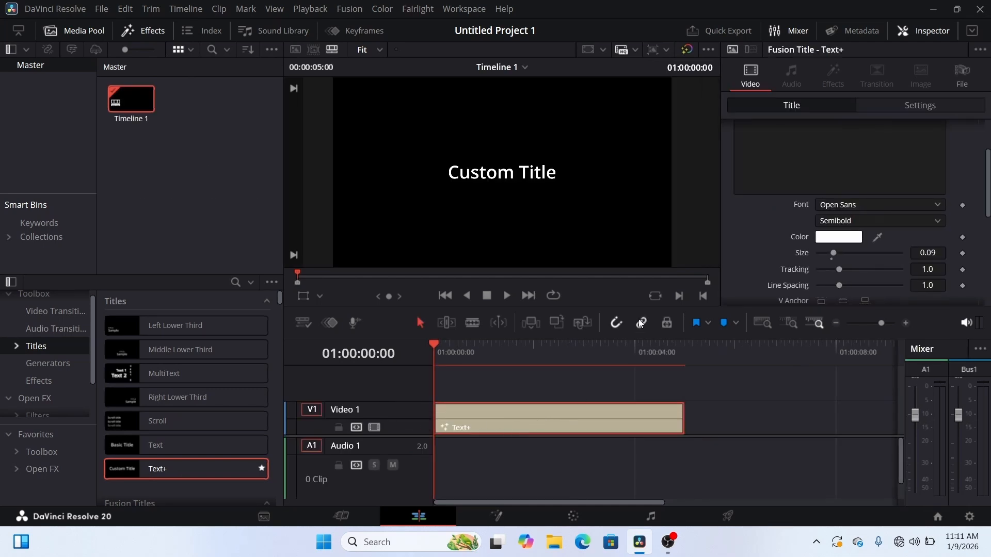
# Replace the Text+ title's text with "Davinci Resolve".
pyautogui.click(797, 190)
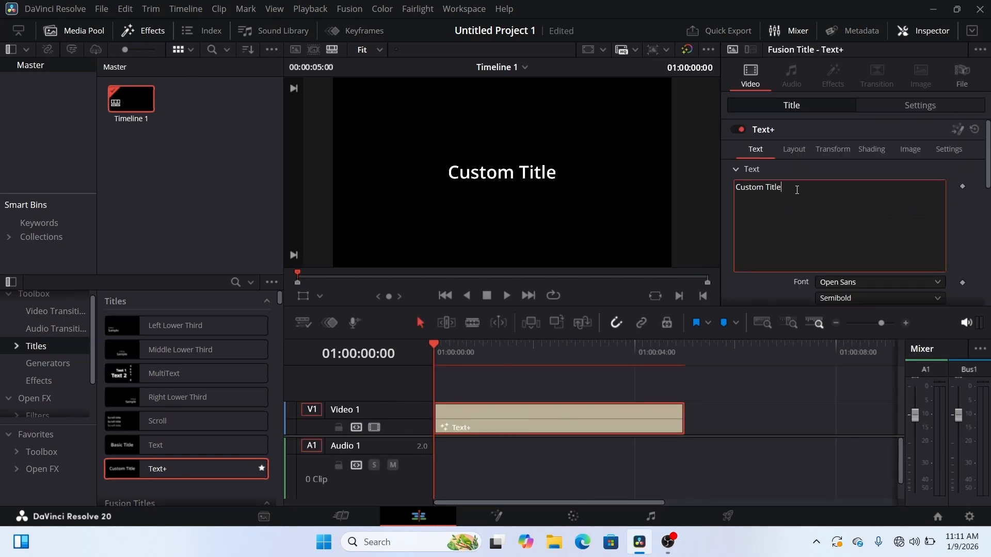
pyautogui.press('BackSpace')
pyautogui.press('BackSpace')
pyautogui.press('BackSpace')
pyautogui.press('BackSpace')
pyautogui.press('BackSpace')
pyautogui.press('BackSpace')
pyautogui.press('BackSpace')
pyautogui.press('BackSpace')
pyautogui.press('BackSpace')
pyautogui.press('BackSpace')
pyautogui.press('BackSpace')
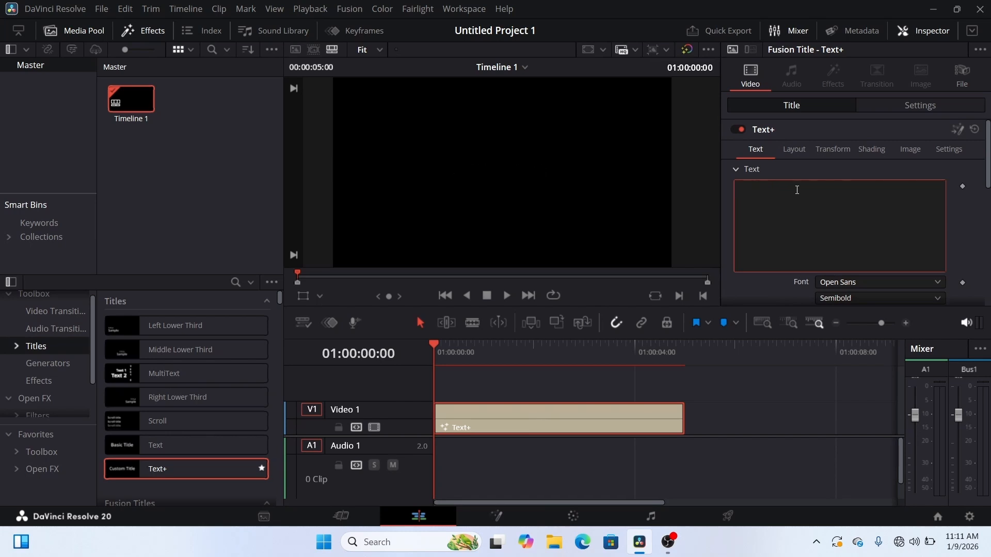
pyautogui.write('Dav')
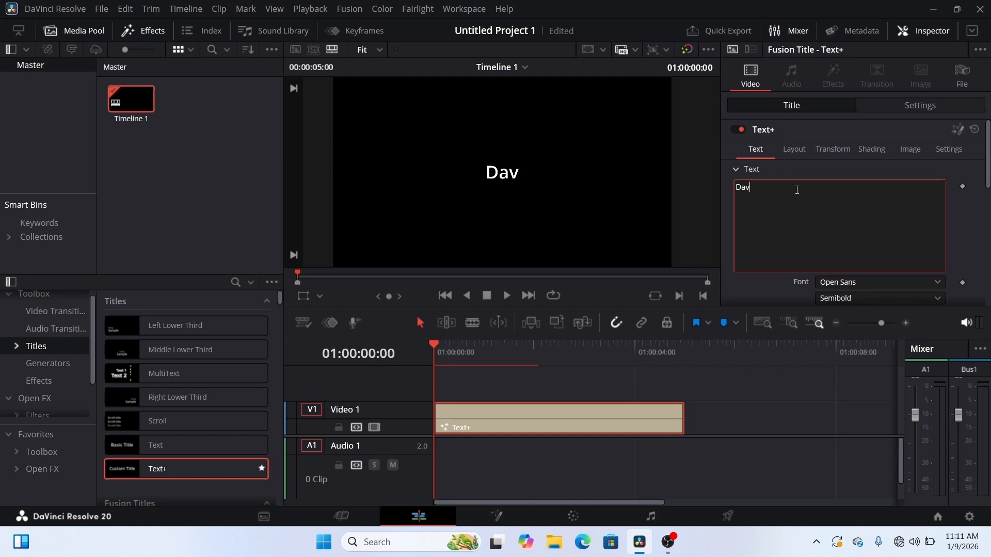
pyautogui.write('inci Resol')
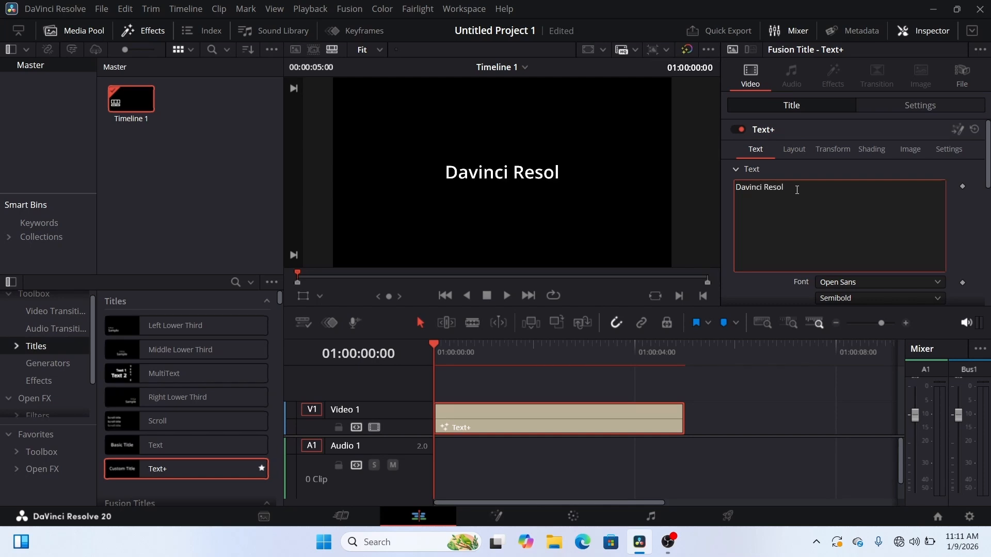
pyautogui.write('ve')
# Set the Text+ title's color to yellow (#fff71d).
pyautogui.scroll(-3, 847, 233)
pyautogui.click(838, 237)
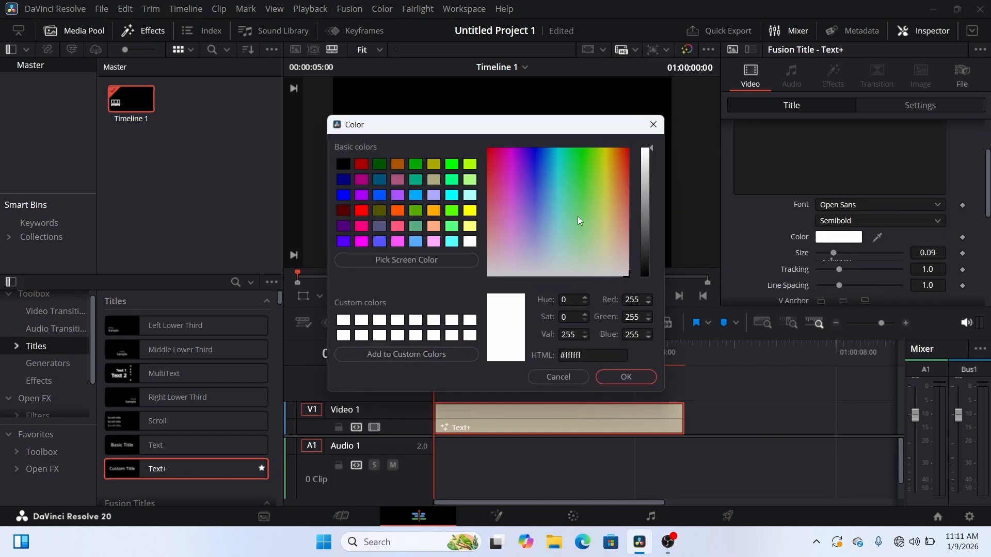
pyautogui.moveTo(602, 168); pyautogui.dragTo(607, 164)
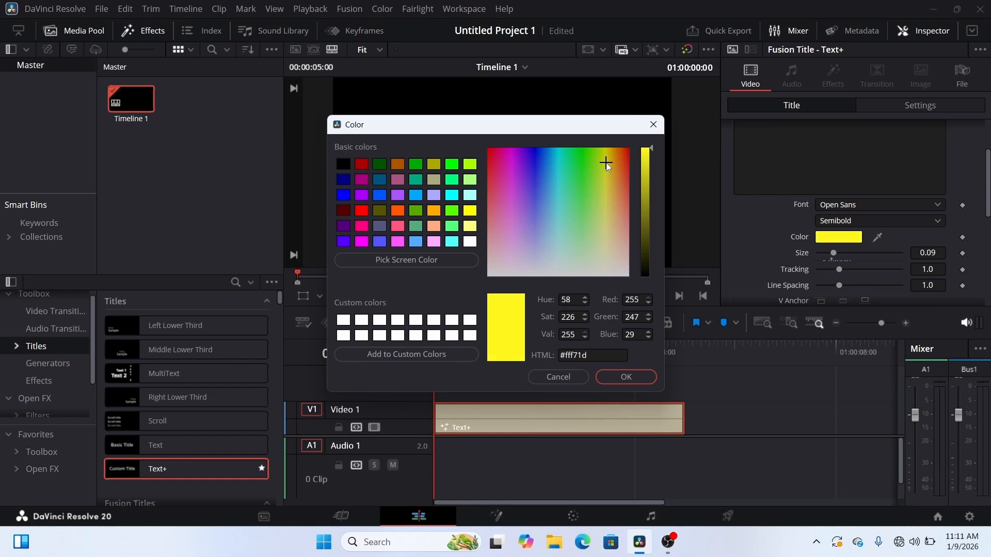
pyautogui.click(627, 378)
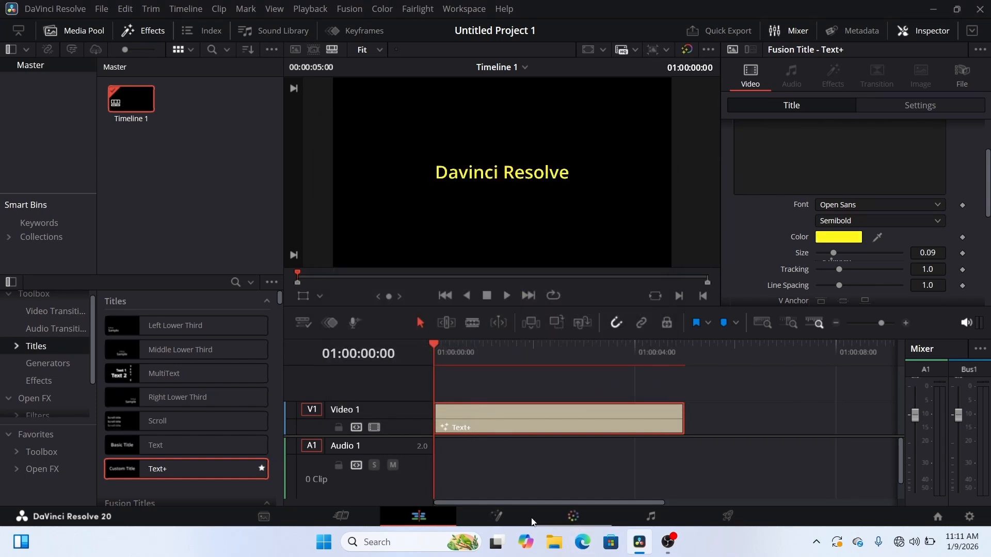
# Open the title's composition in Fusion and line up the Template and MediaOut1 nodes with space between them.
pyautogui.click(505, 518)
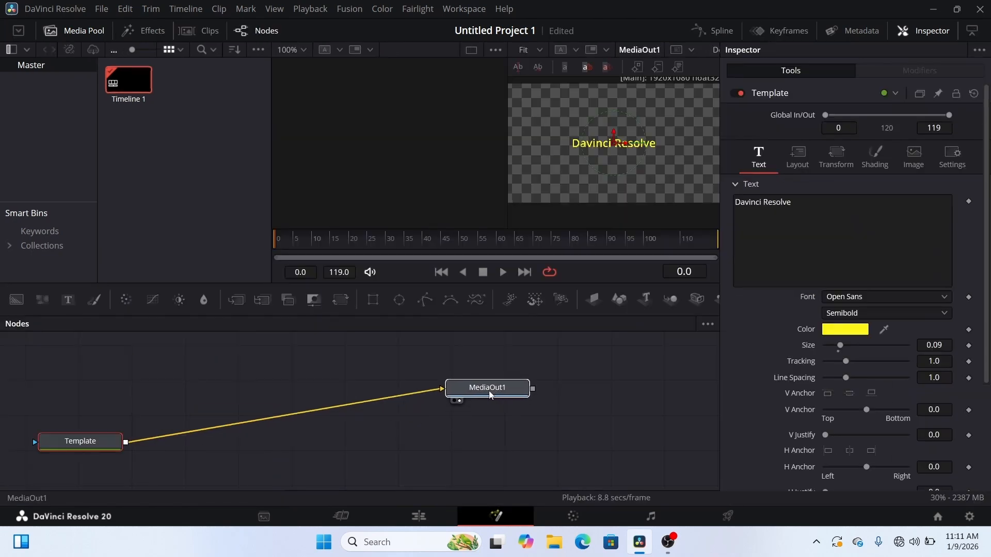
pyautogui.click(488, 392)
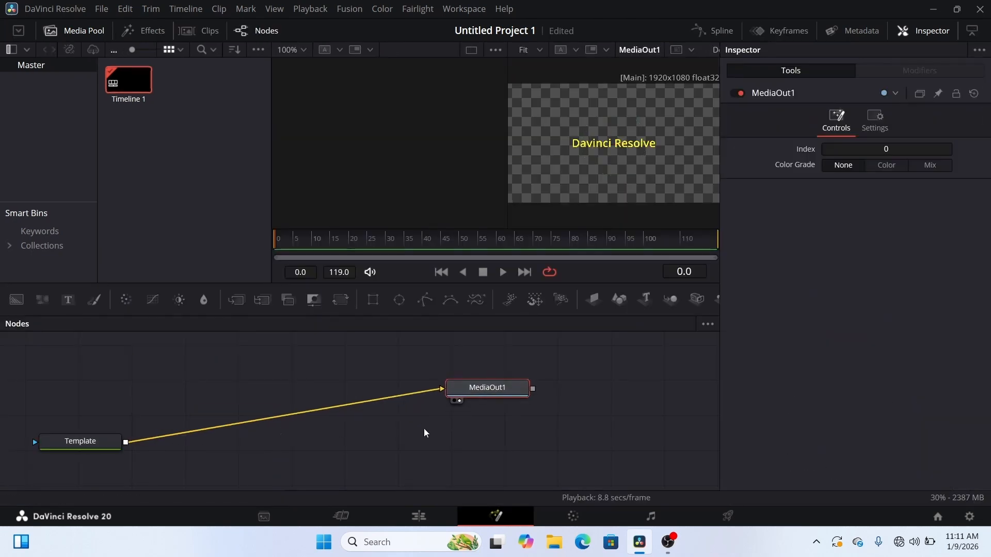
pyautogui.moveTo(506, 390); pyautogui.dragTo(526, 463)
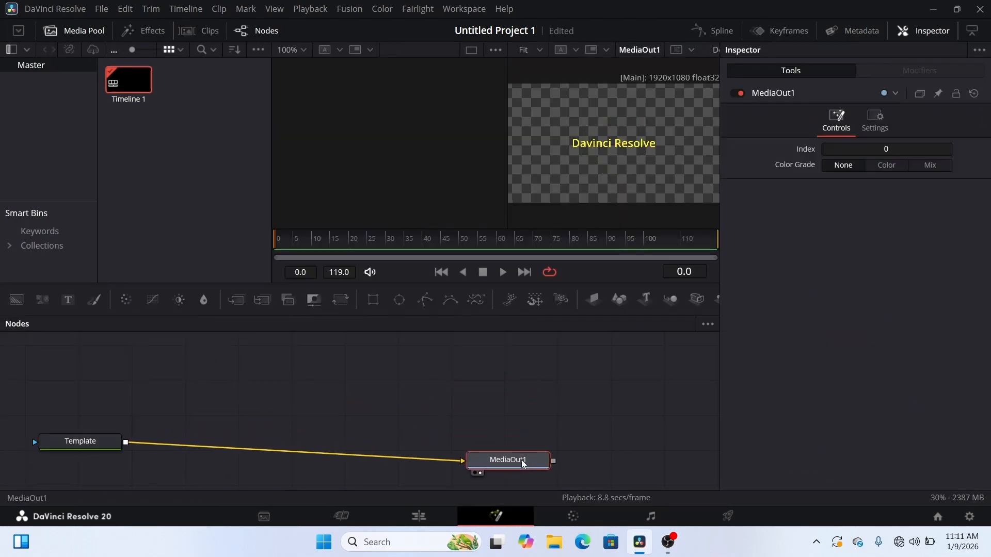
pyautogui.moveTo(85, 443); pyautogui.dragTo(81, 463)
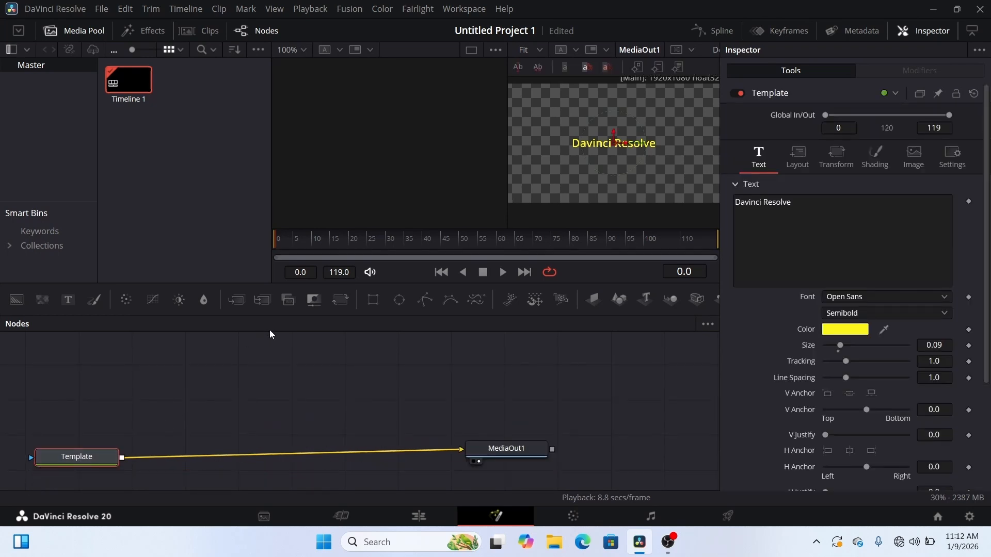
# Insert a Channel Booleans node after Template and attach a Rectangle mask to it.
pyautogui.click(288, 300)
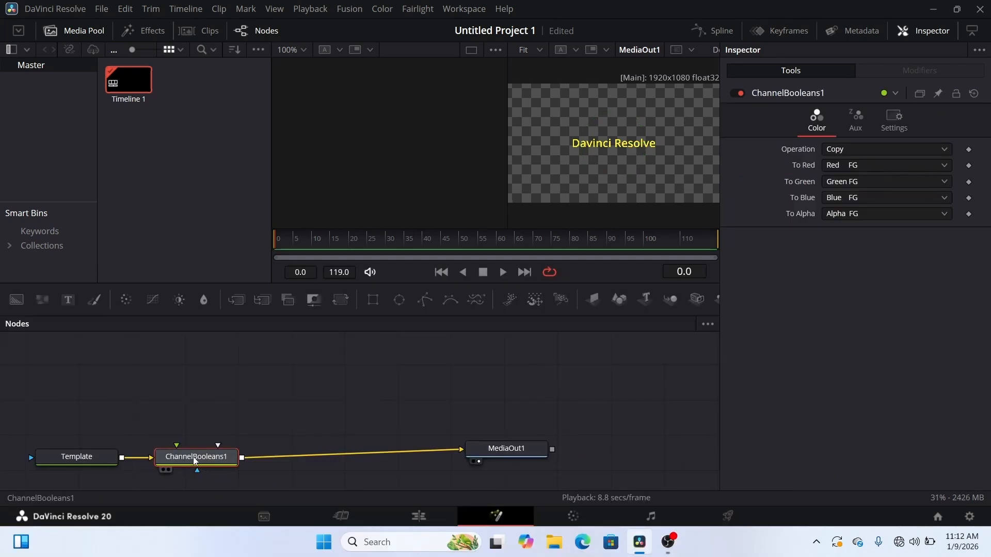
pyautogui.click(371, 304)
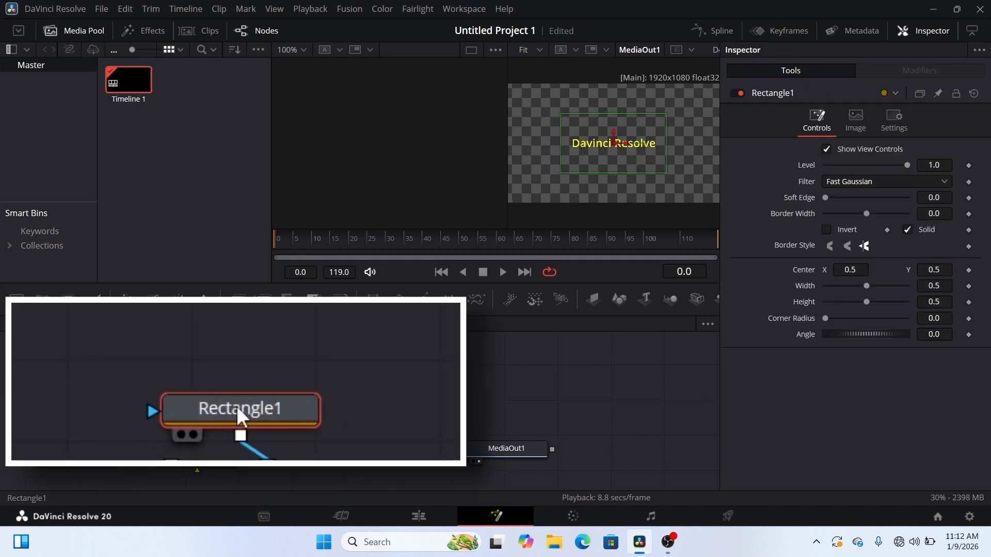
# Align the Rectangle mask above its Channel Booleans node and enable Multiply by Mask in that node's settings.
pyautogui.moveTo(196, 425); pyautogui.dragTo(213, 424)
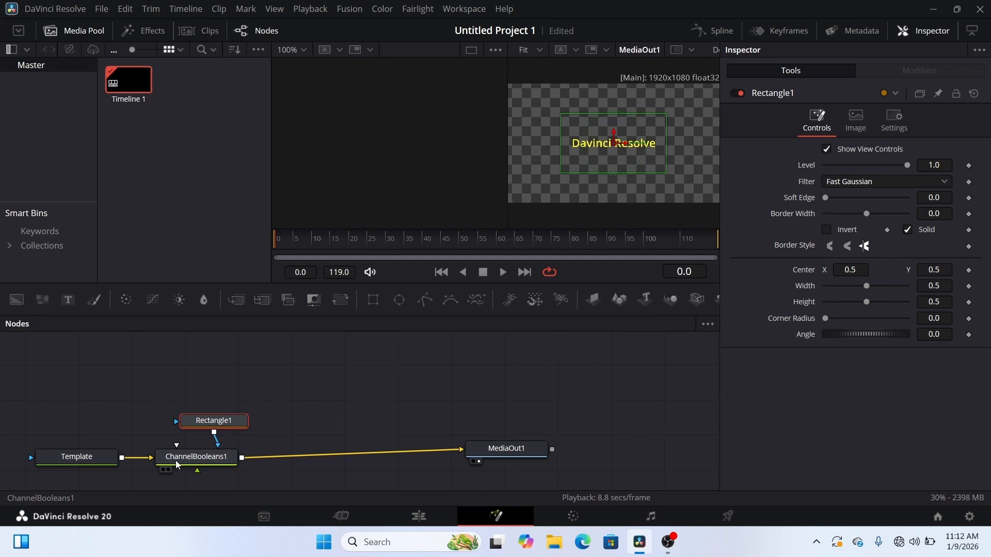
pyautogui.click(214, 461)
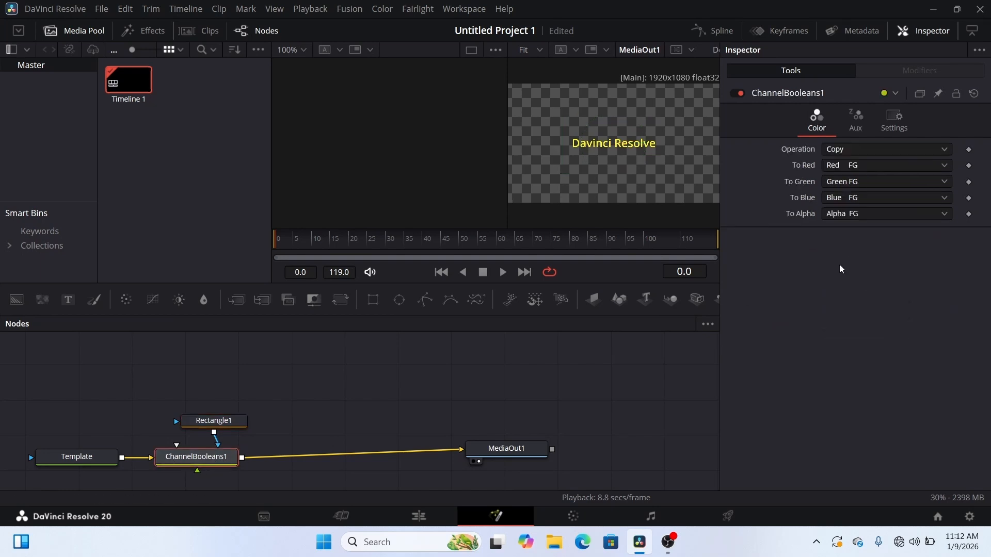
pyautogui.click(896, 125)
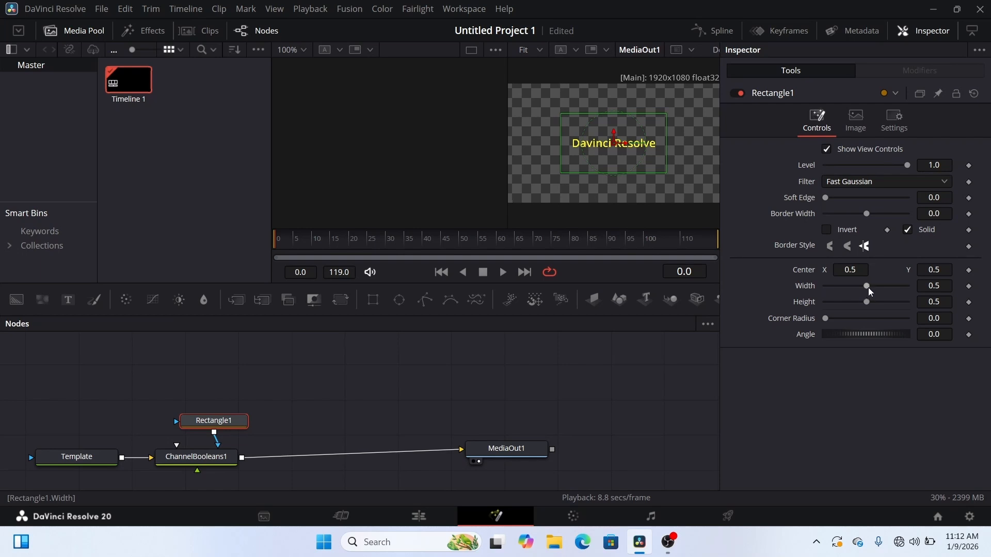
# Set the Rectangle mask's Width and Height to 1.0 and keyframe its Center X from 0.5 at frame 0 to 1.5 at frame 119.
pyautogui.moveTo(868, 287); pyautogui.dragTo(908, 302)
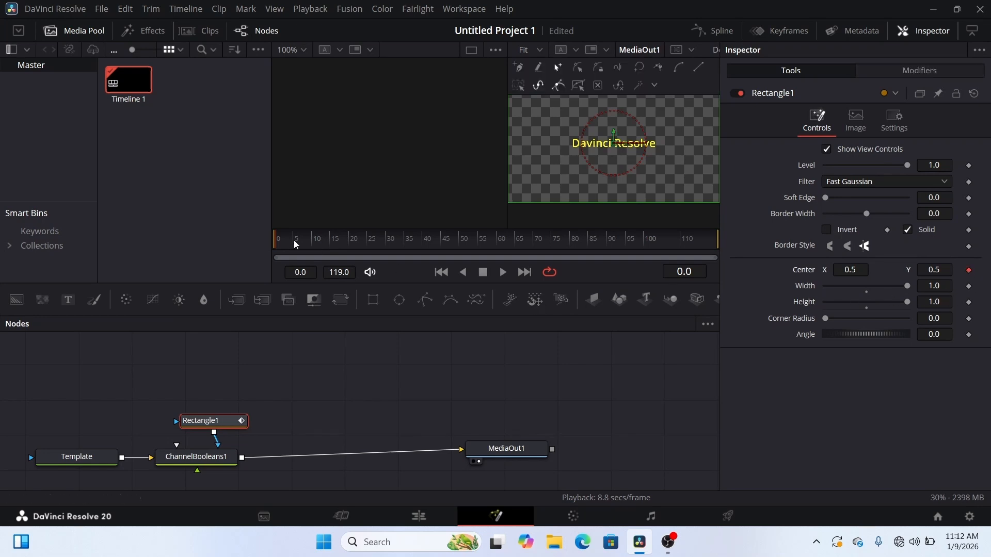
pyautogui.moveTo(279, 241); pyautogui.dragTo(771, 269)
pyautogui.click(851, 270)
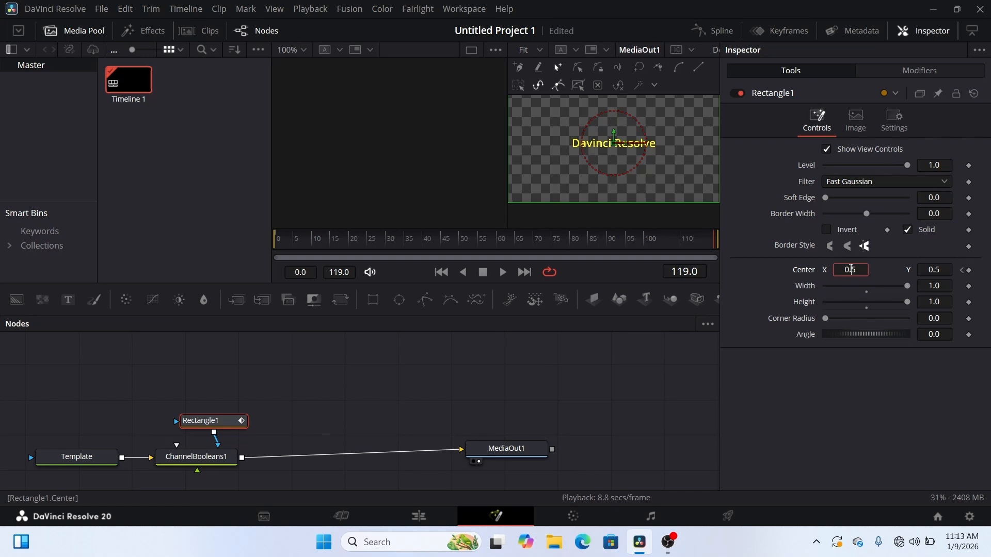
pyautogui.doubleClick(851, 269)
pyautogui.write('1.5')
pyautogui.press('Return')
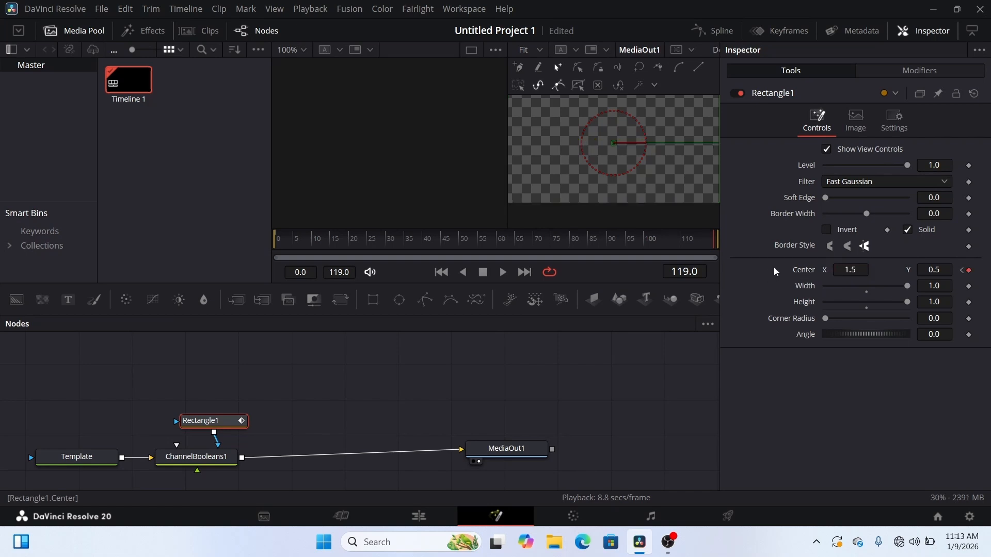
# Play back the mask animation, turn off High Quality for playback, and stop it.
pyautogui.click(503, 272)
pyautogui.rightClick(578, 279)
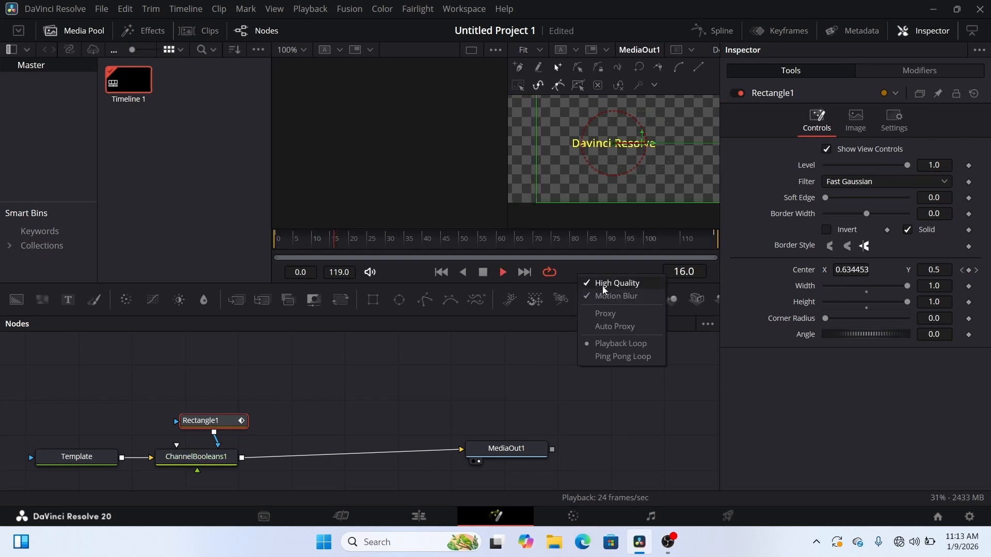
pyautogui.click(602, 283)
pyautogui.rightClick(604, 286)
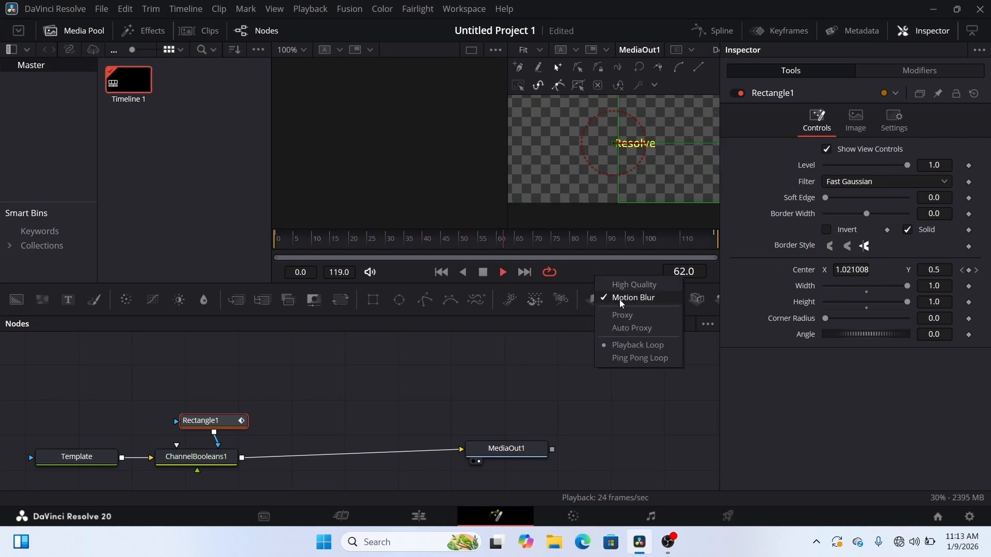
pyautogui.press('Escape')
pyautogui.click(151, 394)
pyautogui.press('space')
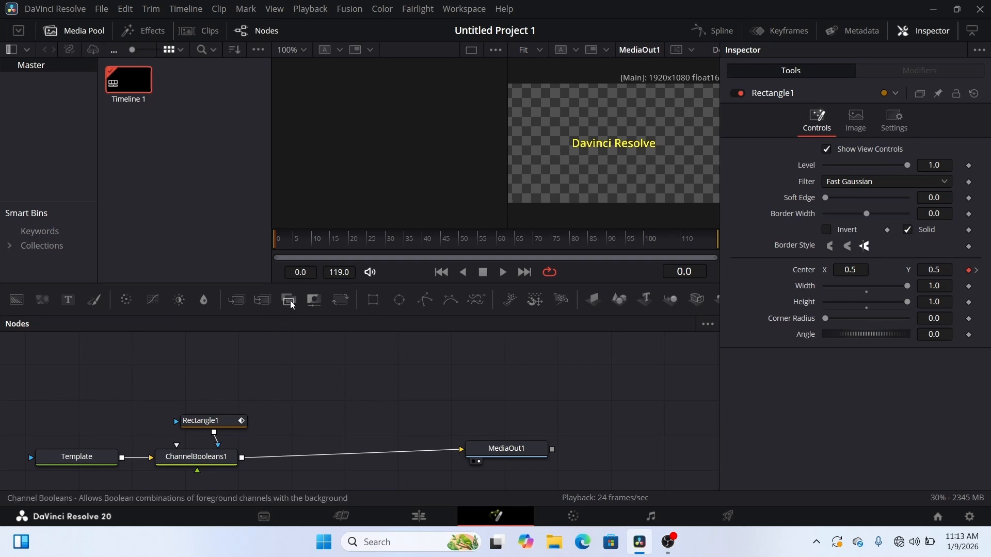
# Add a second Channel Booleans node fed by Template, shown in the empty viewer, with Multiply by Mask enabled.
pyautogui.moveTo(289, 300); pyautogui.dragTo(176, 374)
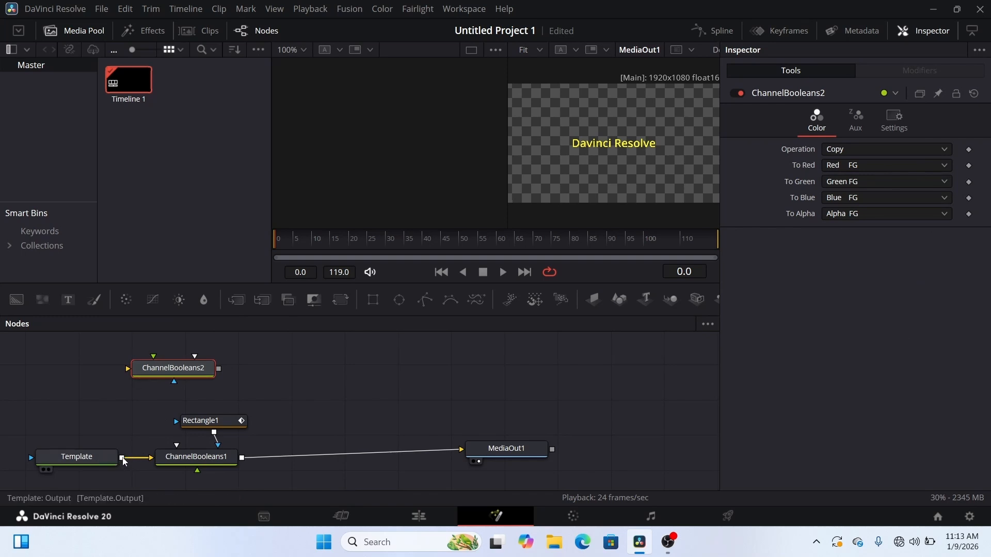
pyautogui.moveTo(123, 458); pyautogui.dragTo(187, 368)
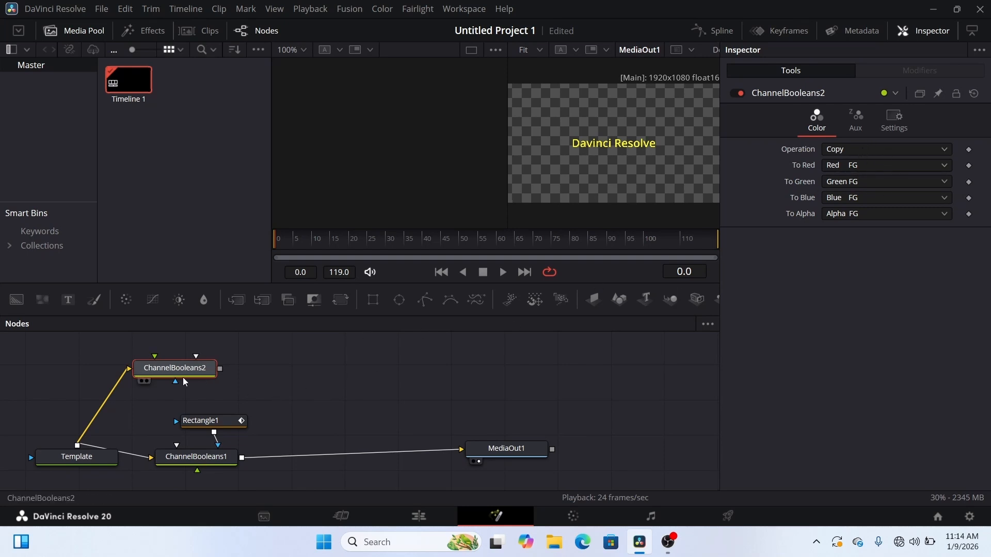
pyautogui.click(140, 381)
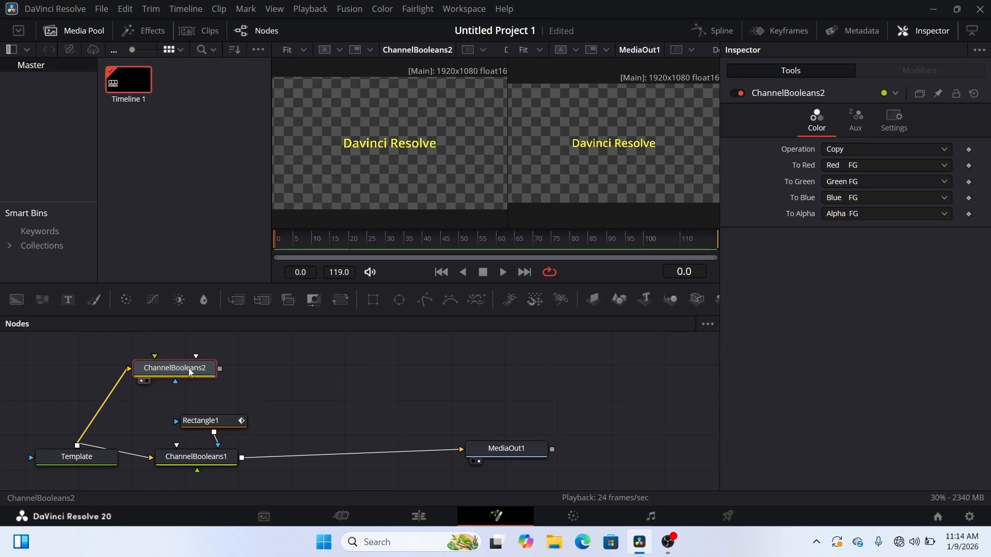
pyautogui.click(895, 122)
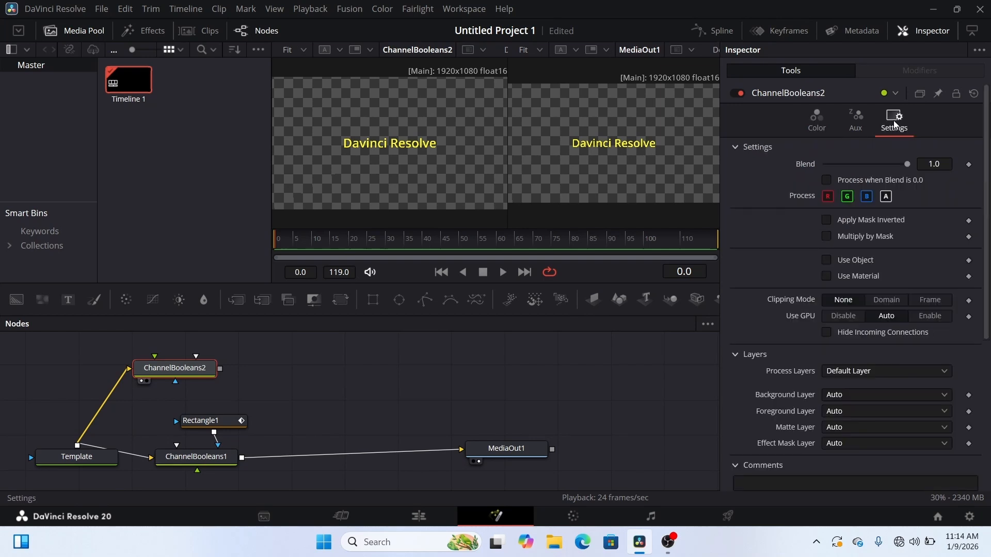
pyautogui.click(826, 236)
# Paste an instance of the Rectangle mask and connect it as the mask of the second Channel Booleans node.
pyautogui.click(219, 423)
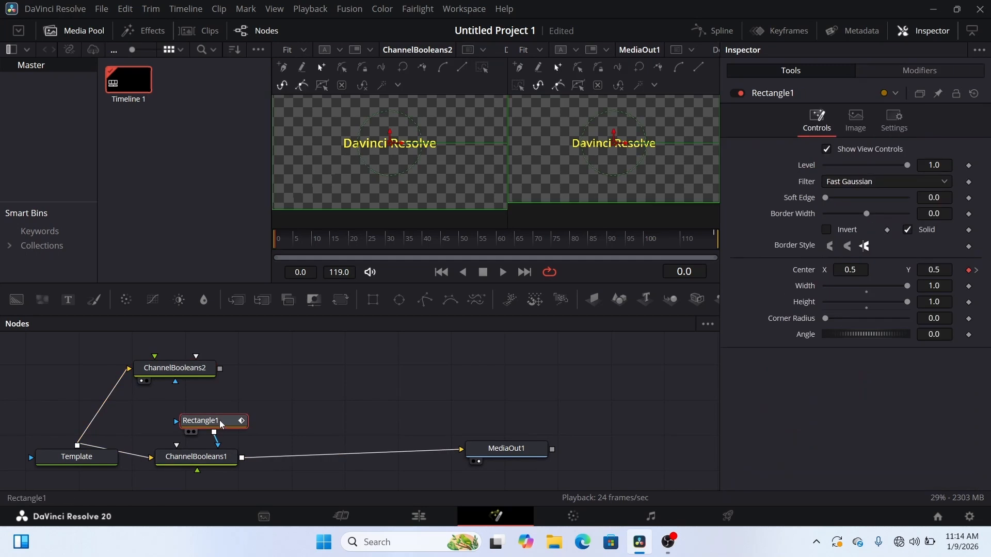
pyautogui.click(243, 393)
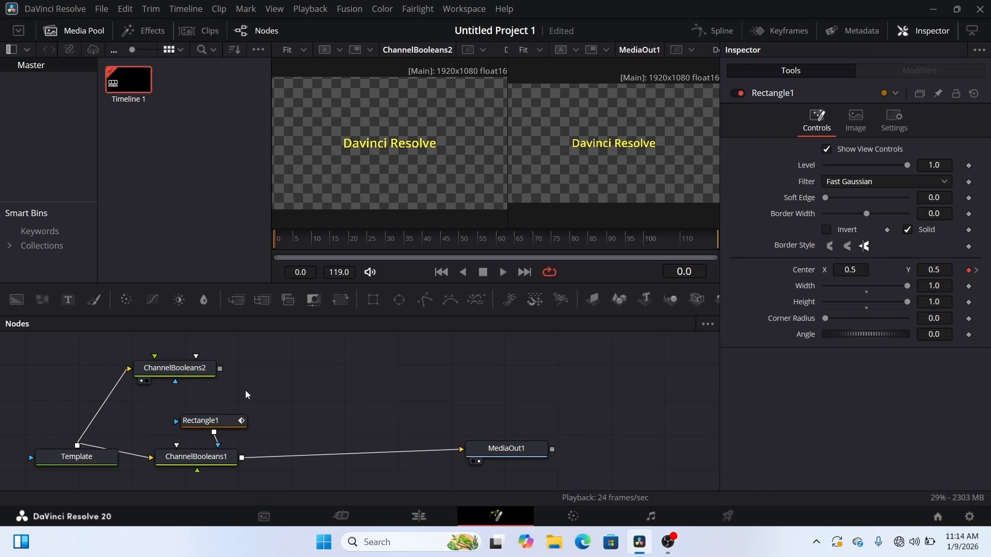
pyautogui.hotkey('ctrl', 'shift', 'v')
pyautogui.moveTo(244, 393); pyautogui.dragTo(213, 402)
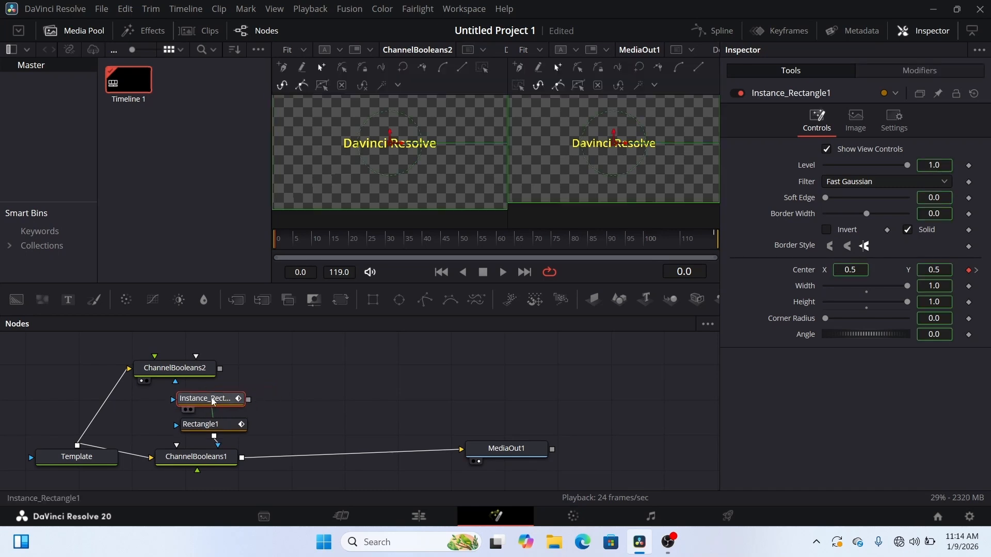
pyautogui.moveTo(175, 368); pyautogui.dragTo(182, 365)
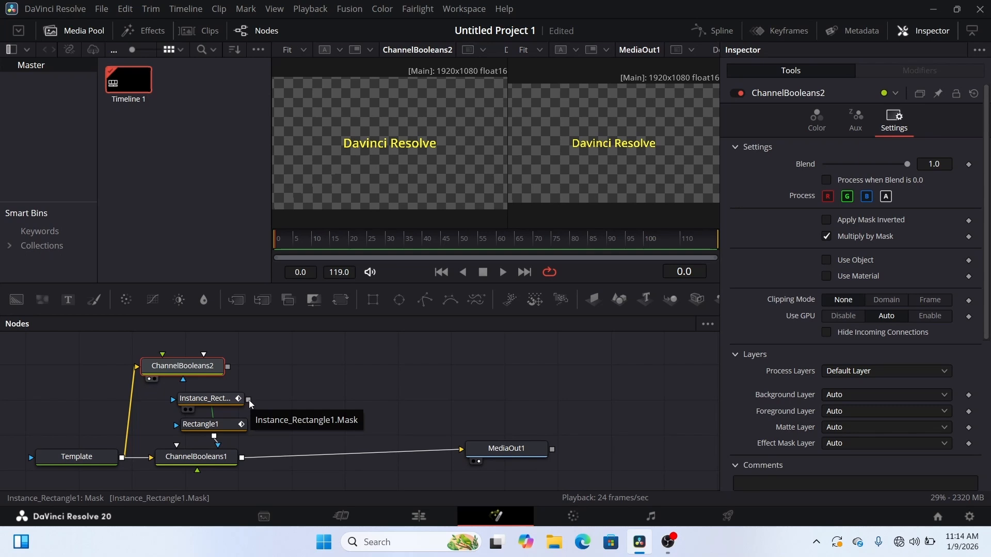
pyautogui.moveTo(249, 400); pyautogui.dragTo(198, 361)
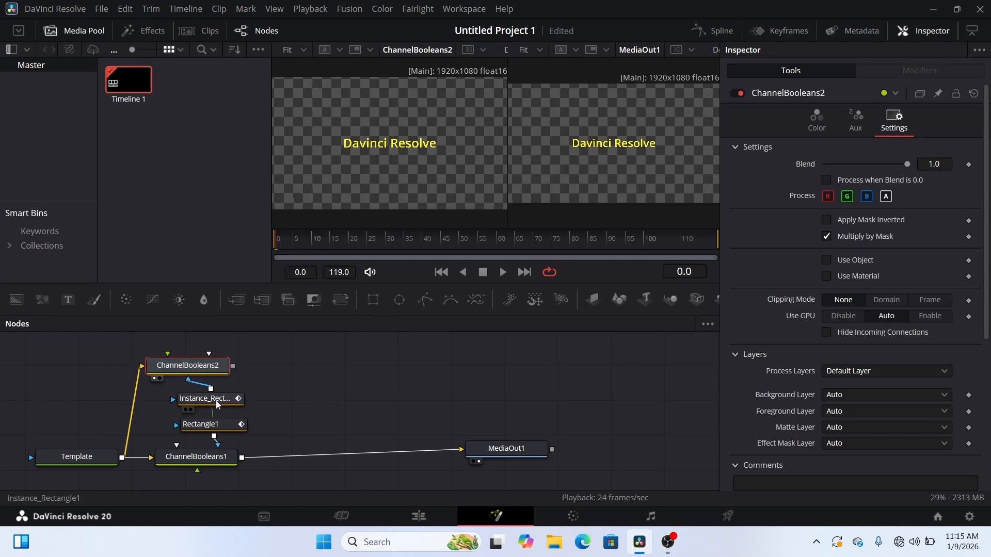
# Deinstance the Center and Width parameters of the instanced rectangle.
pyautogui.click(215, 401)
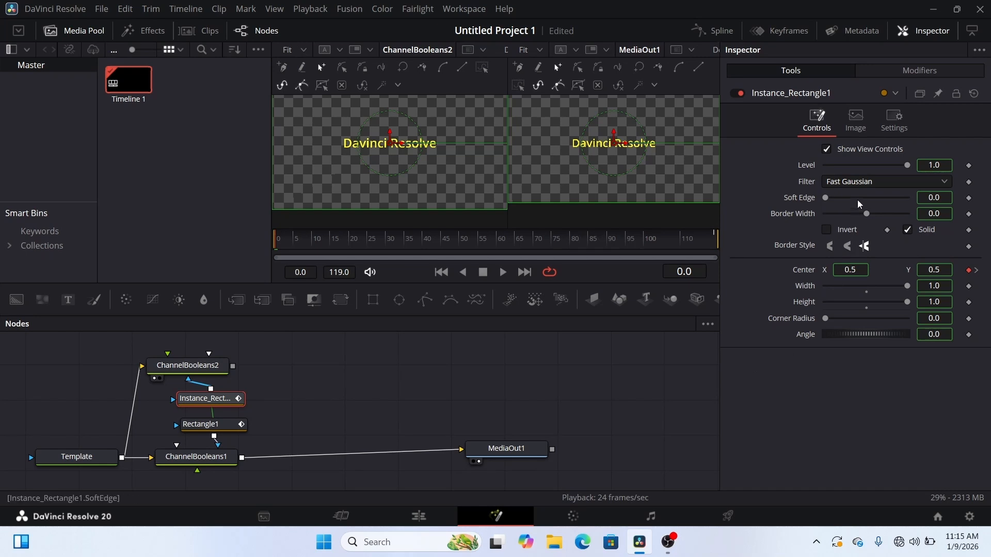
pyautogui.rightClick(806, 276)
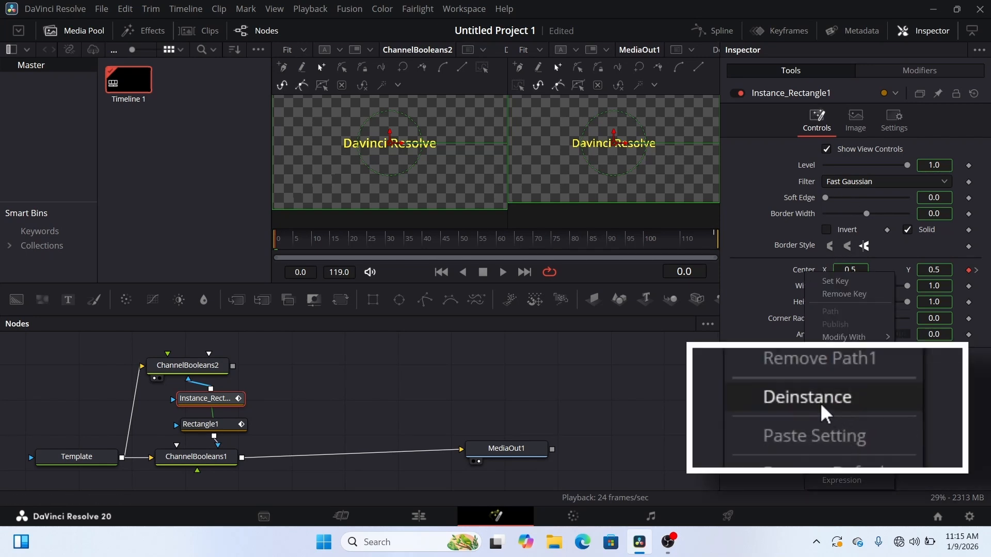
pyautogui.click(841, 436)
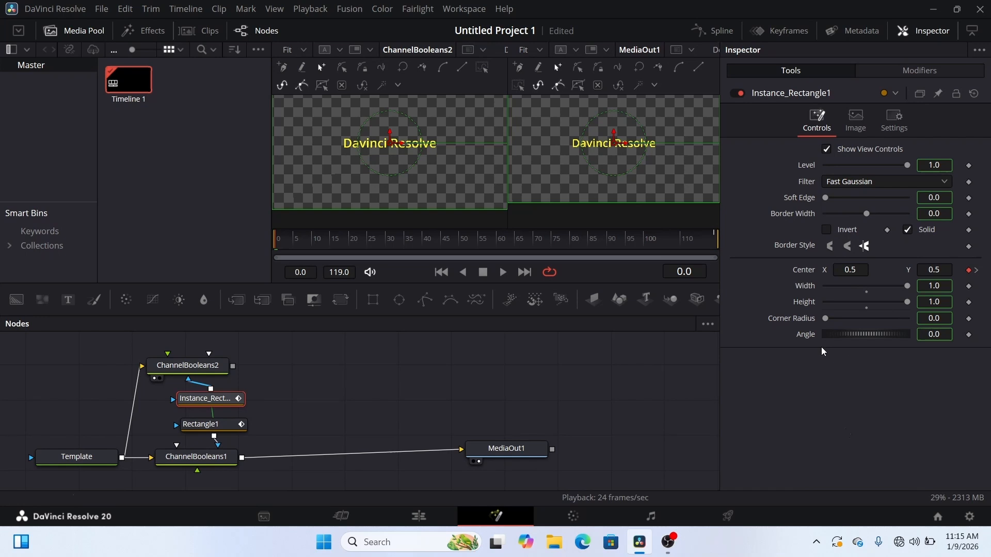
pyautogui.rightClick(806, 287)
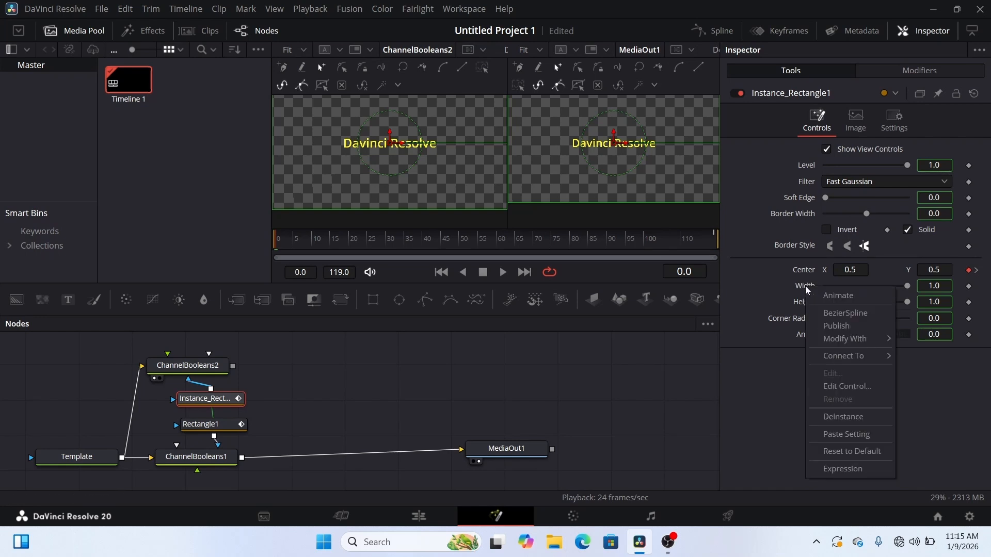
pyautogui.click(849, 418)
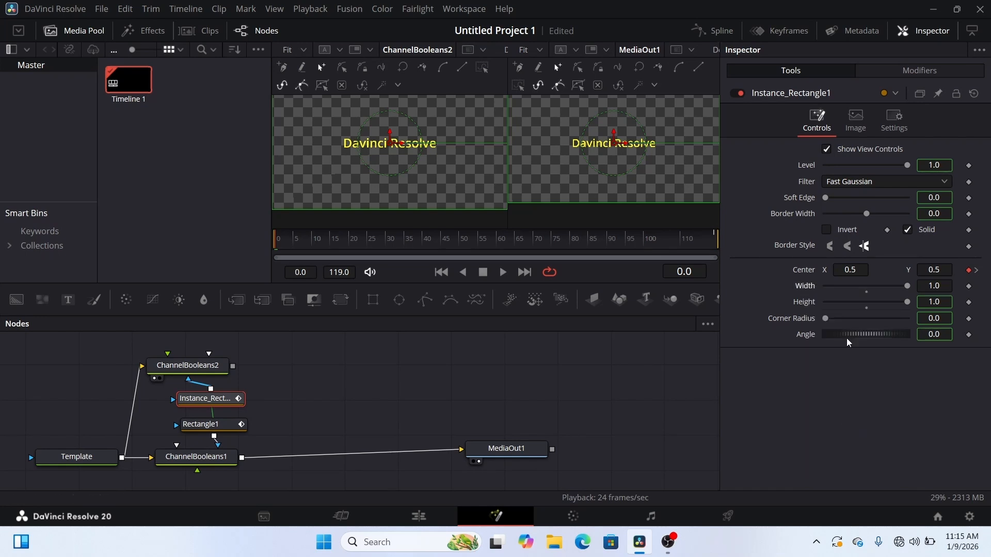
# Drive the instanced rectangle's Center with the expression Rectangle1.Center-Point(0.5,0).
pyautogui.rightClick(805, 272)
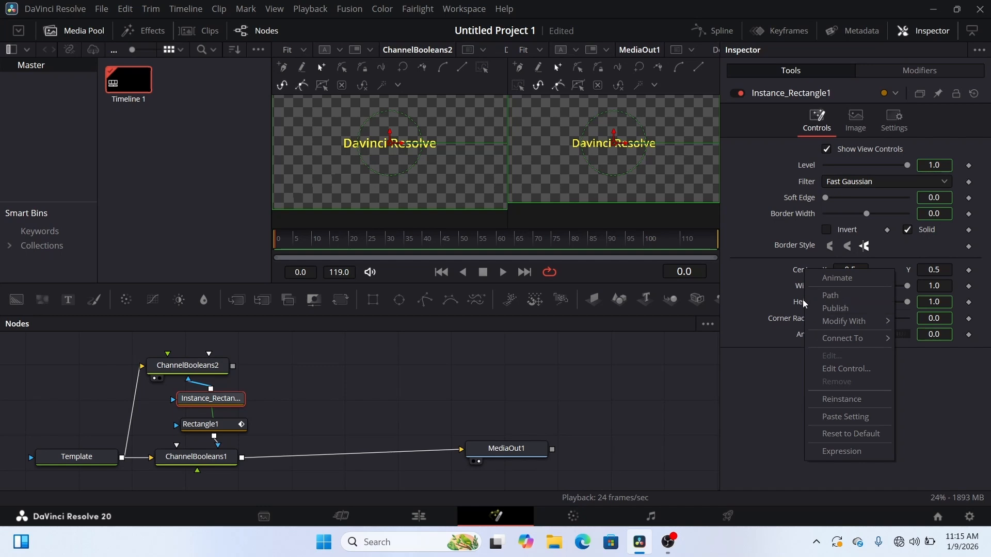
pyautogui.click(786, 266)
pyautogui.rightClick(806, 270)
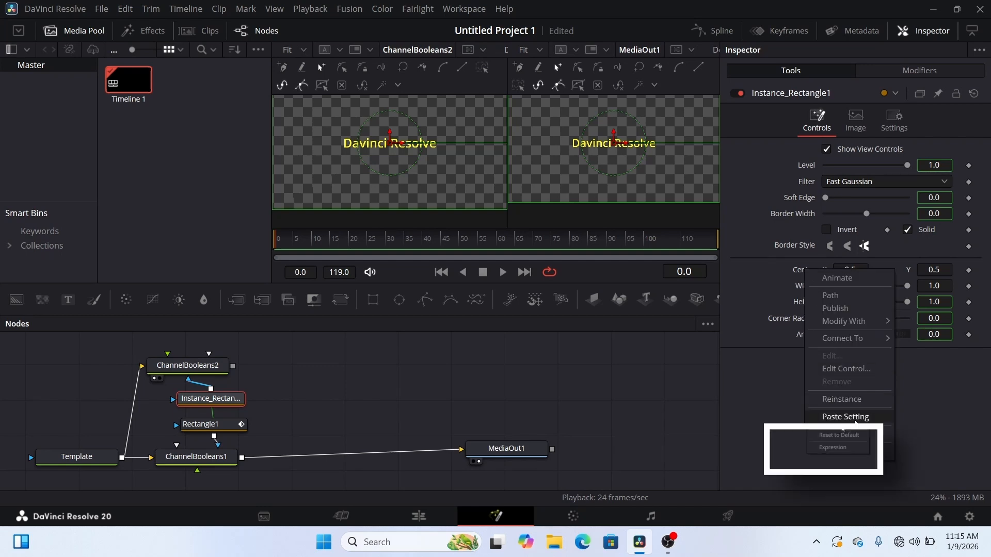
pyautogui.click(853, 451)
pyautogui.write('Rectangle1.Center-Point(0.5,0)')
pyautogui.press('Return')
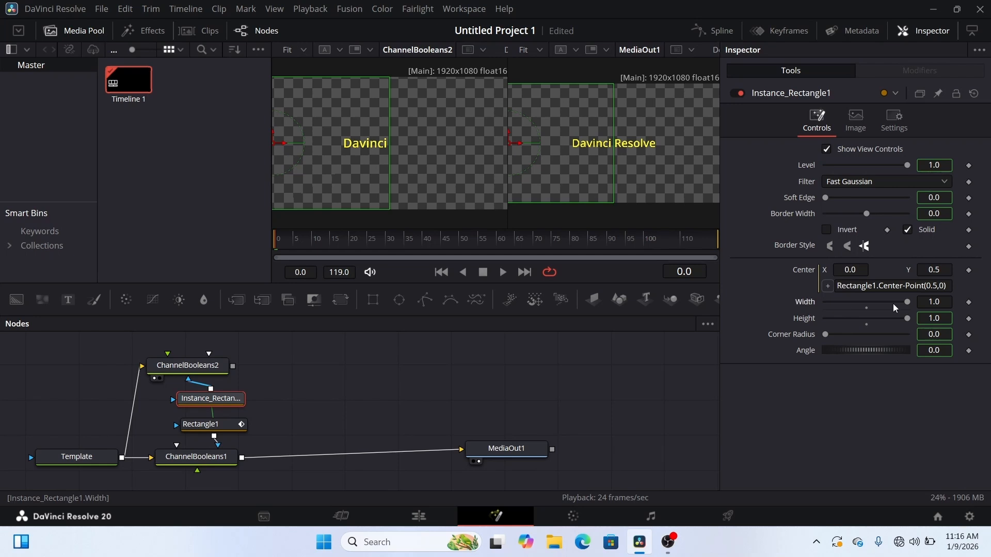
# Set the instanced rectangle's Width to 0.1 and scrub to frame 17 with both rectangle masks selected to check their motion.
pyautogui.click(935, 300)
pyautogui.write('0.1')
pyautogui.press('Return')
pyautogui.moveTo(273, 385); pyautogui.dragTo(227, 429)
pyautogui.click(369, 238)
pyautogui.moveTo(369, 239); pyautogui.dragTo(340, 305)
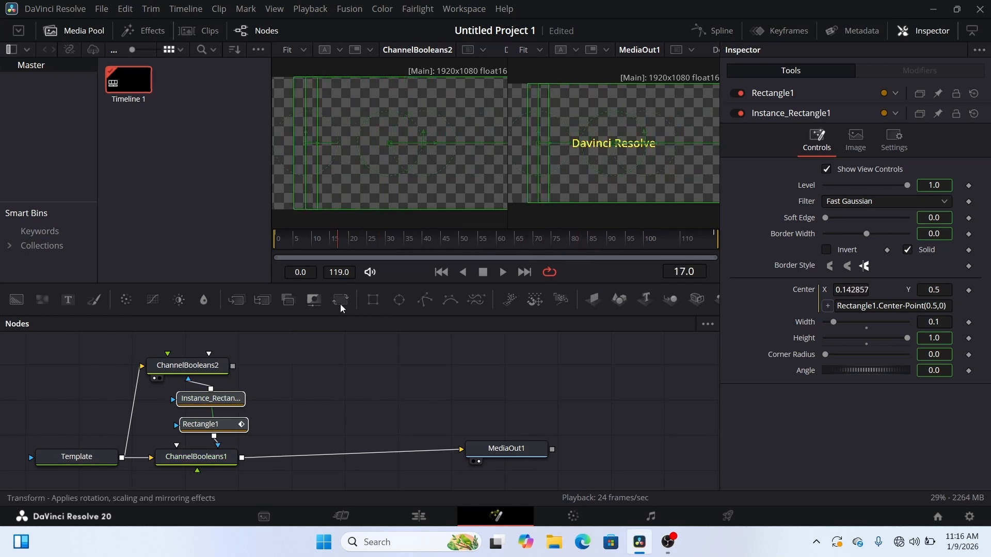
# Add an unconnected pEmitter node in the empty area beside the rectangle masks.
pyautogui.click(302, 389)
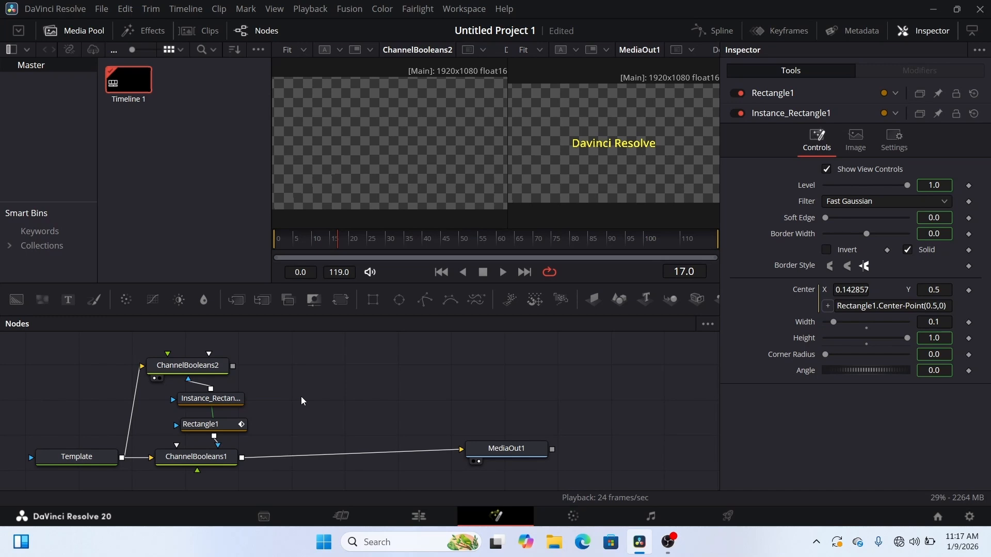
pyautogui.hotkey('shift', 'space')
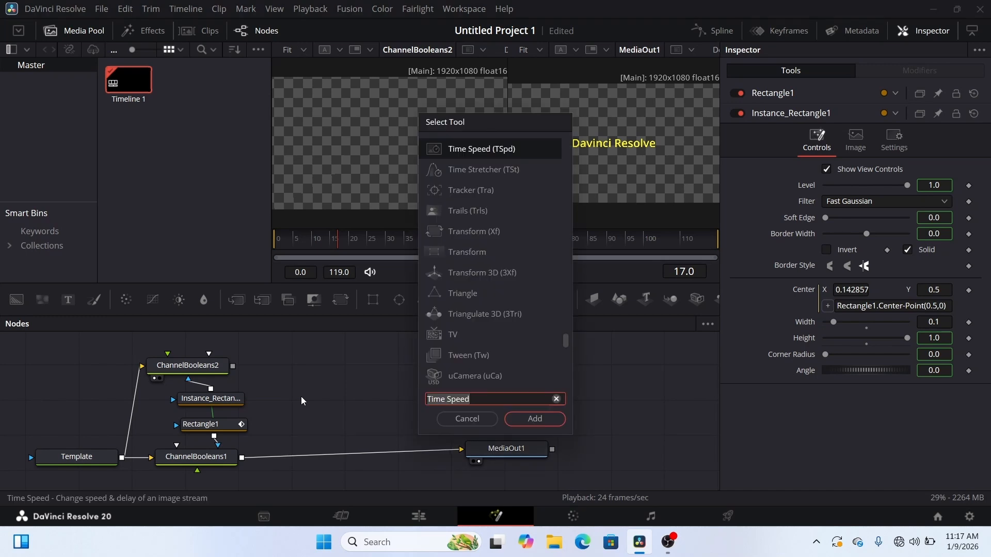
pyautogui.write('pe')
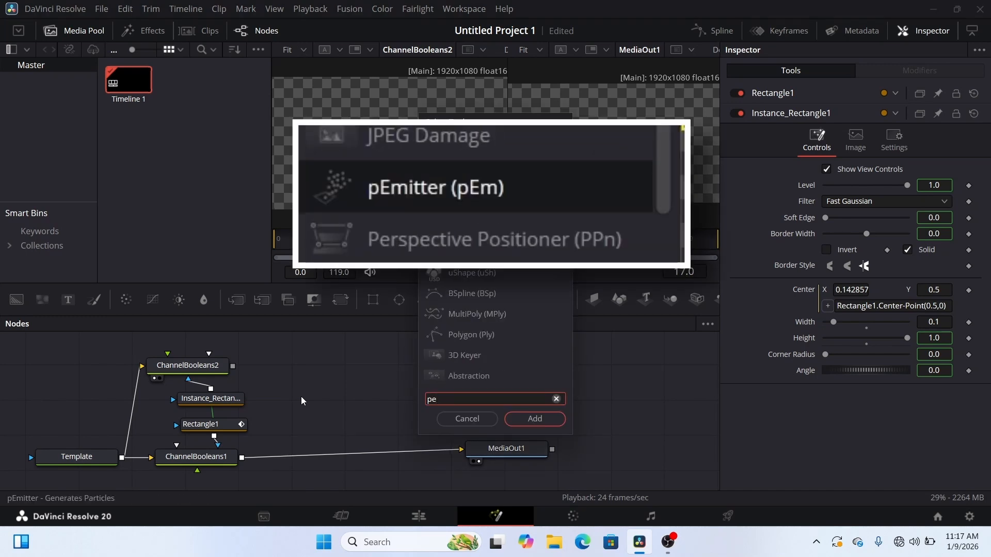
pyautogui.press('BackSpace')
pyautogui.write('Emitter')
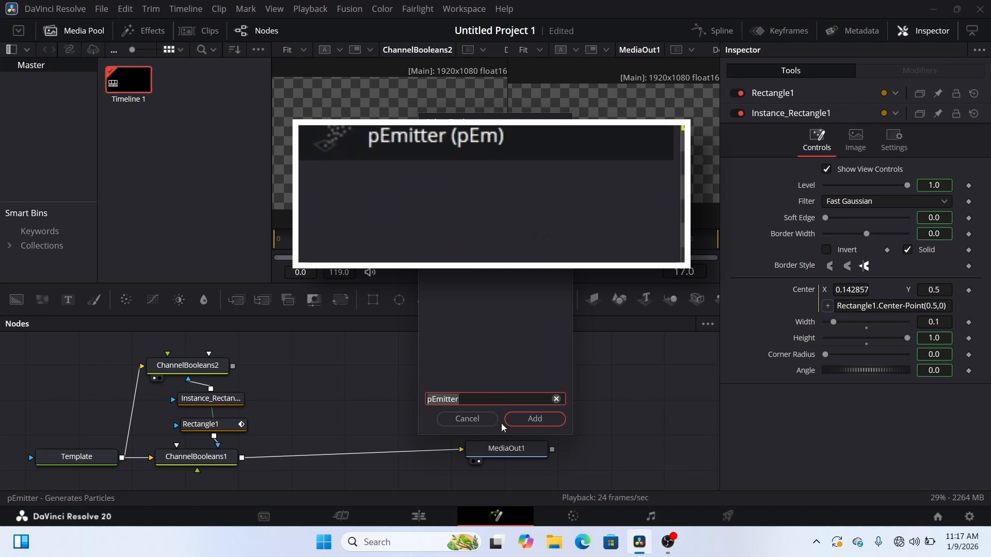
pyautogui.click(528, 419)
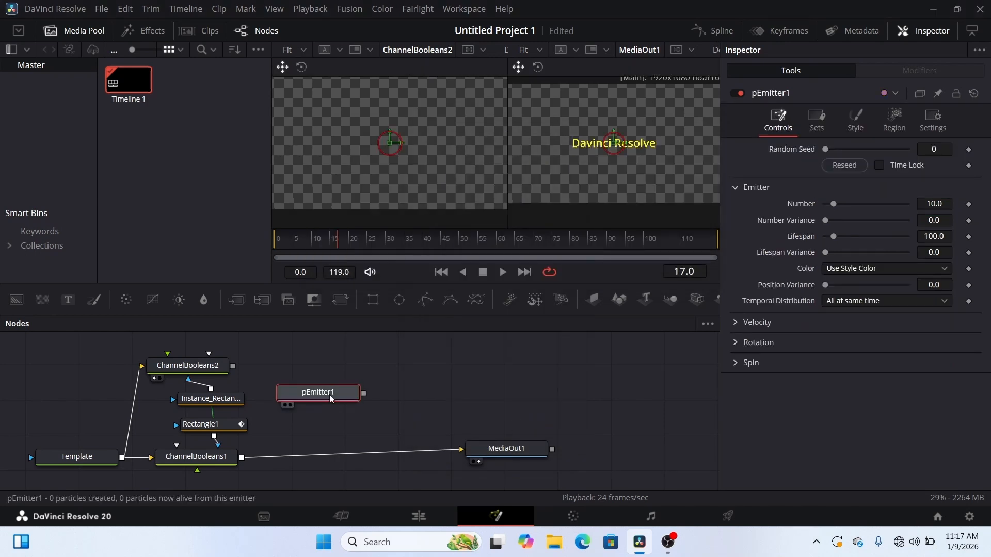
# Add a pTurbulence node directly after pEmitter1.
pyautogui.hotkey('shift', 'space')
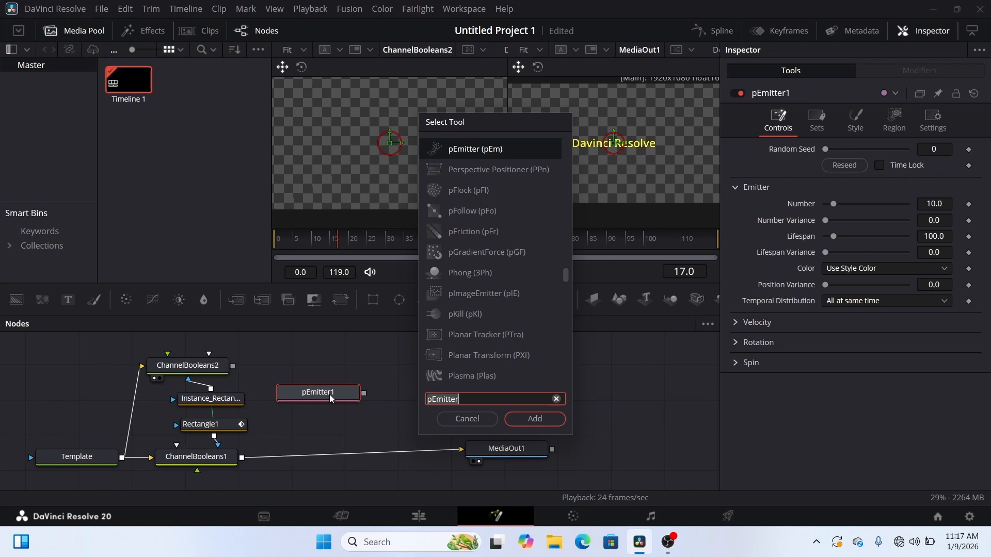
pyautogui.write('ptu')
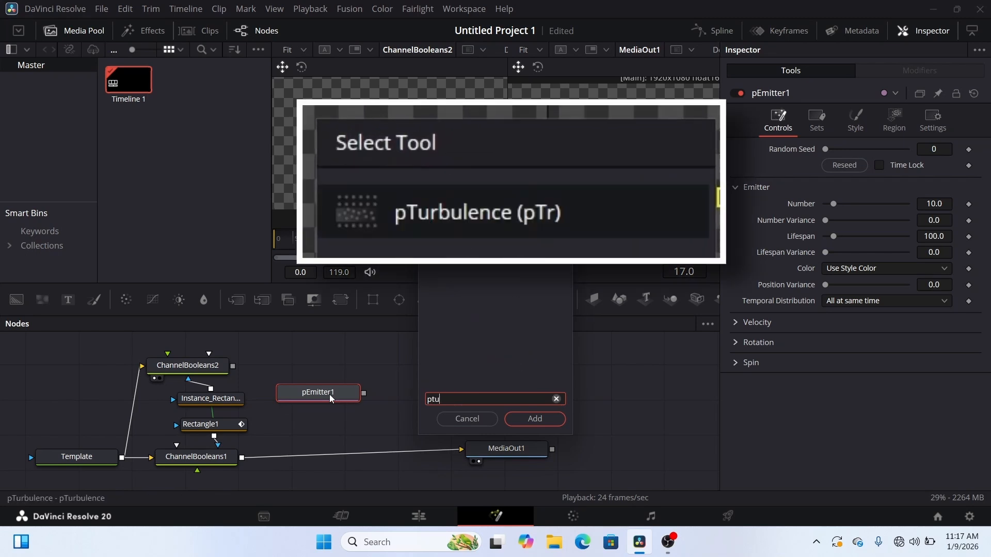
pyautogui.click(484, 220)
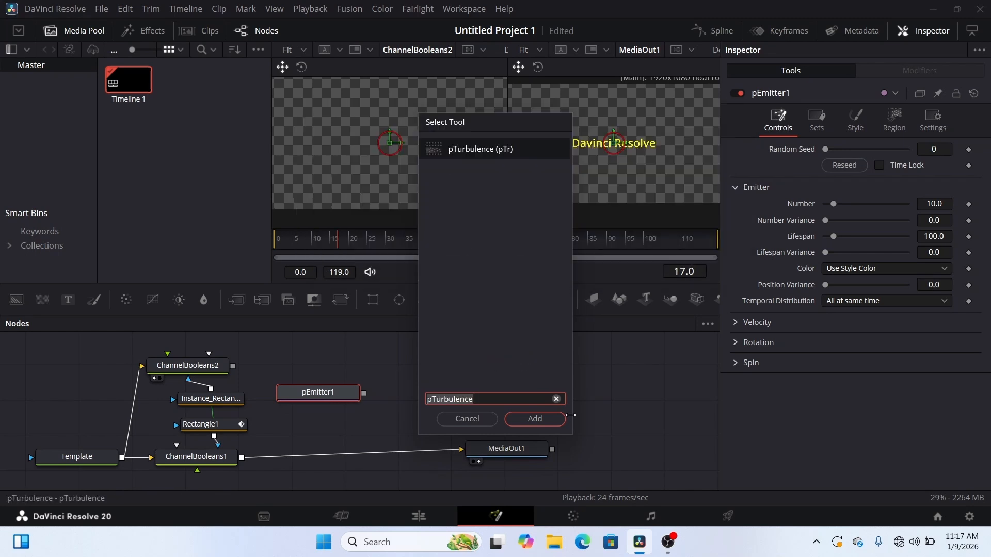
pyautogui.click(537, 419)
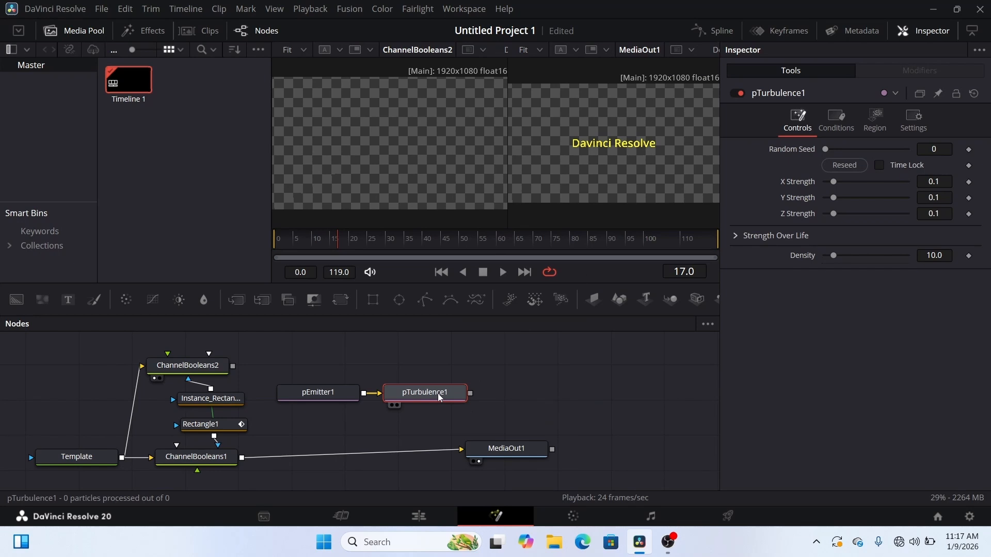
# Add a pRender node directly after pTurbulence1 to complete the particle chain.
pyautogui.hotkey('shift', 'space')
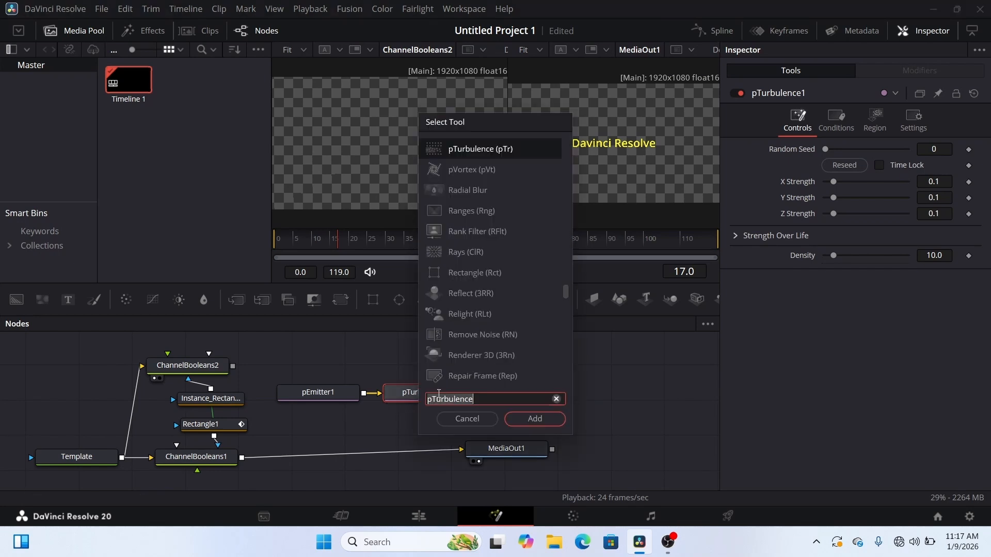
pyautogui.write('pre')
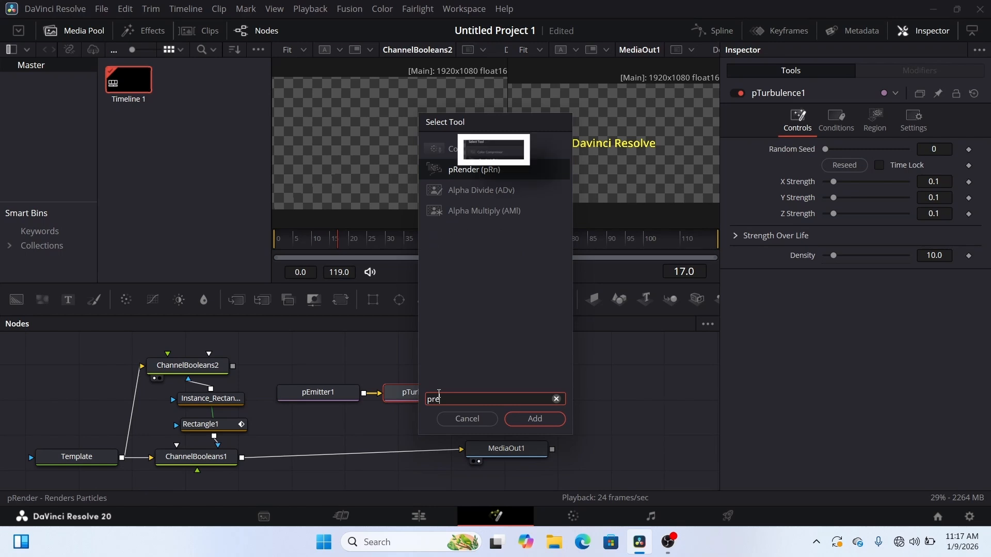
pyautogui.write('nder')
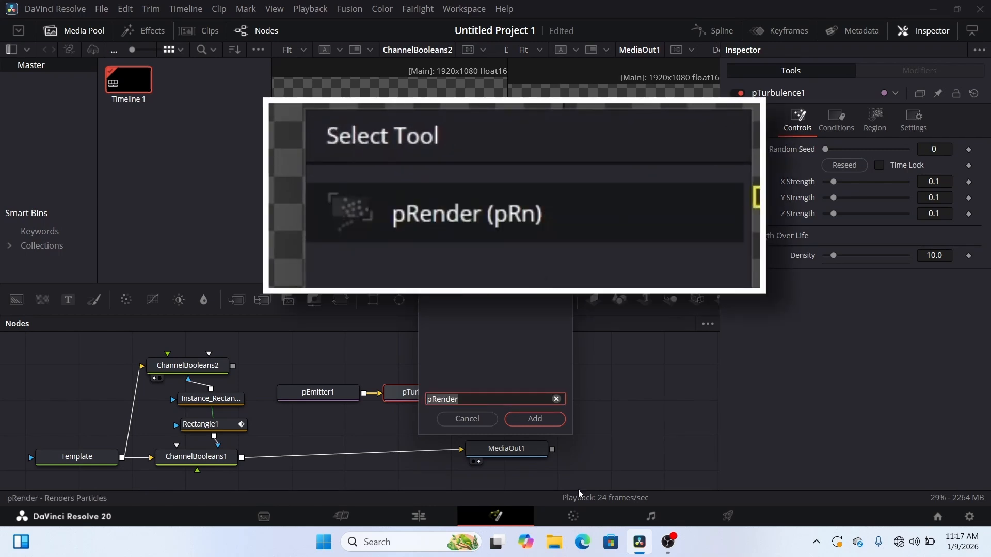
pyautogui.click(535, 418)
# Set the emission region of pEmitter1 to Bitmap.
pyautogui.click(318, 392)
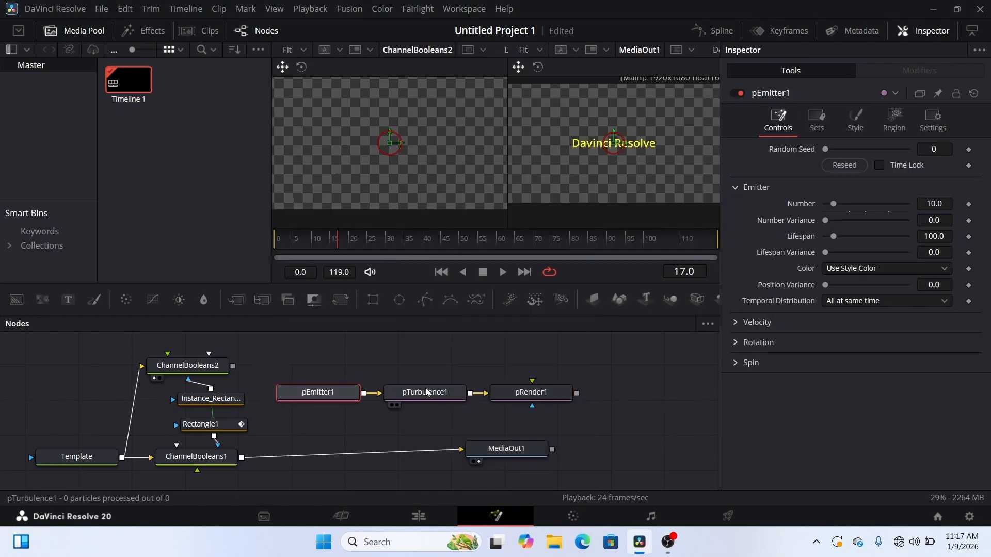
pyautogui.click(896, 121)
pyautogui.click(938, 164)
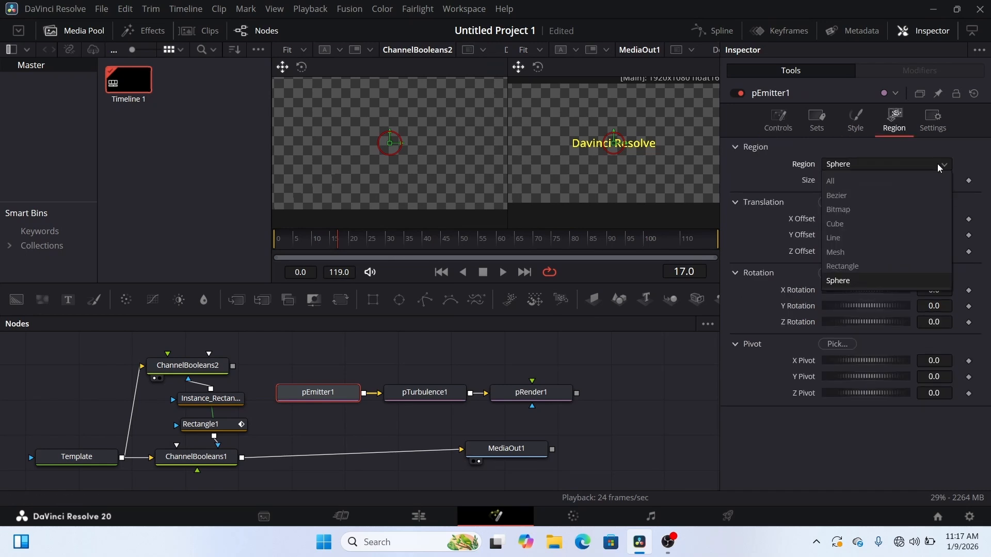
pyautogui.click(871, 209)
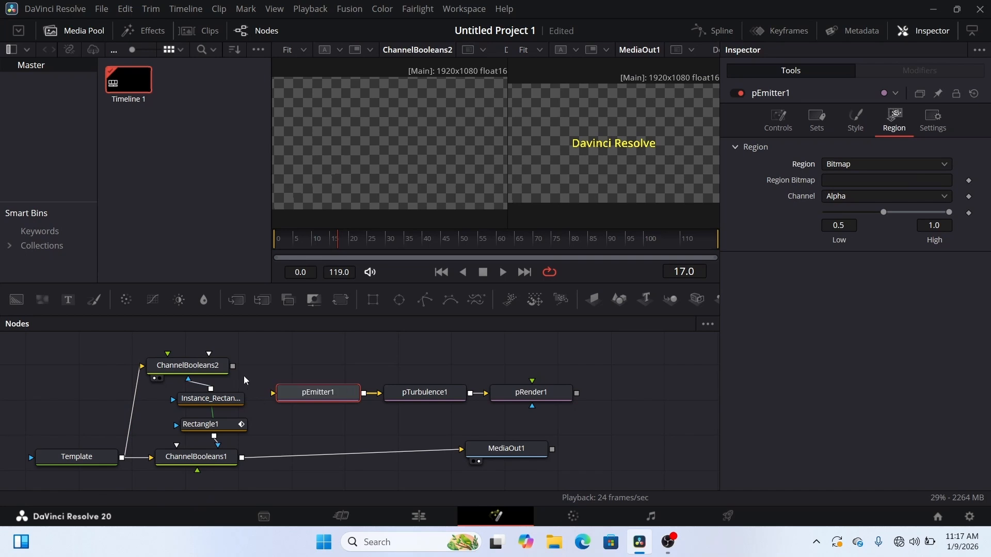
# Feed ChannelBooleans2 into pEmitter1 and merge pRender1's output over ChannelBooleans1, moving MediaOut1 clear of the new merge node.
pyautogui.moveTo(234, 367); pyautogui.dragTo(280, 391)
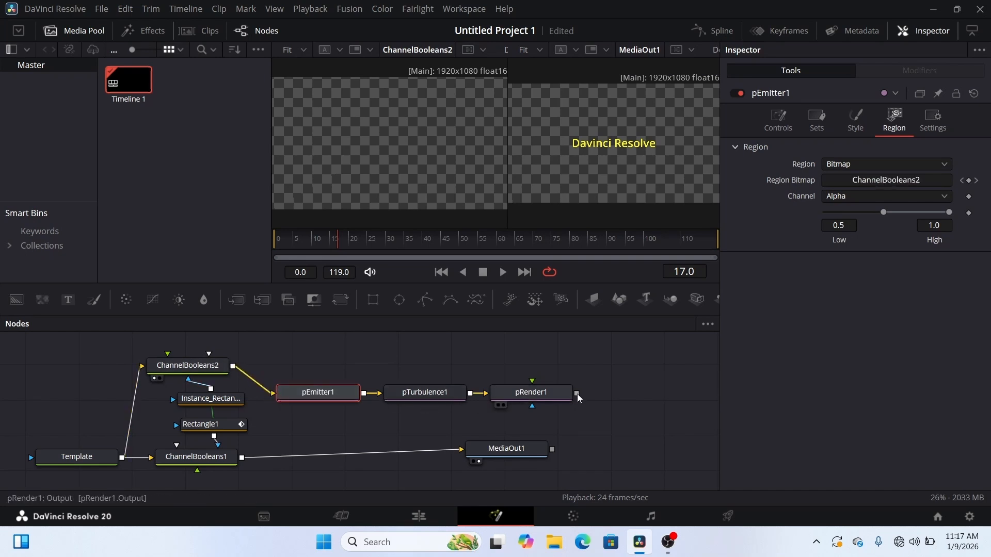
pyautogui.moveTo(577, 395); pyautogui.dragTo(245, 457)
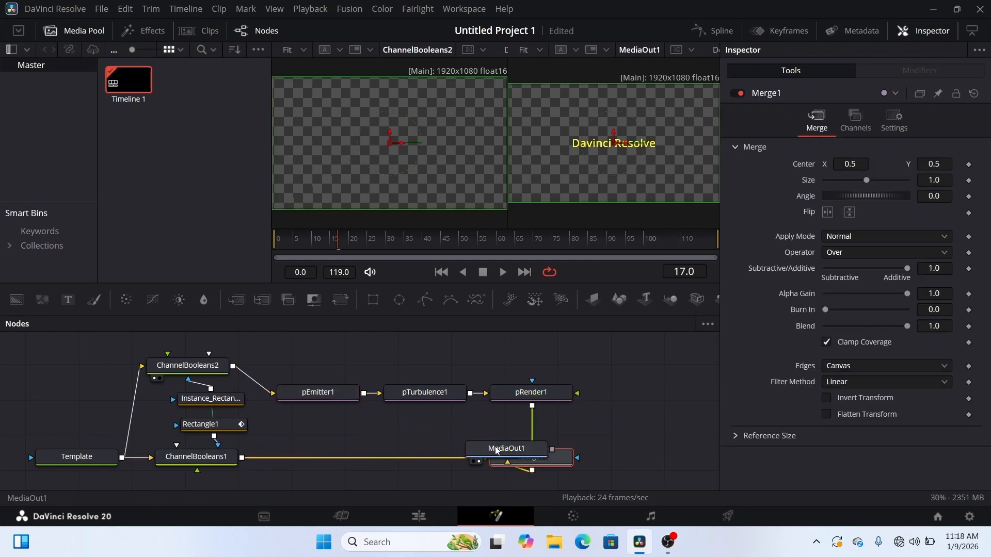
pyautogui.moveTo(497, 451); pyautogui.dragTo(643, 458)
# Set the Number of particles emitted by pEmitter1 to 1000.
pyautogui.click(318, 392)
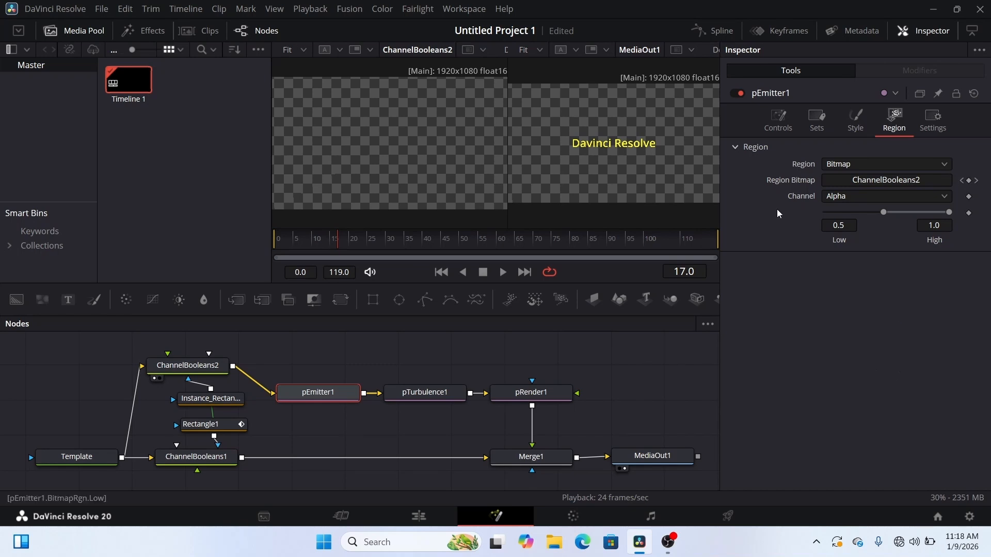
pyautogui.click(785, 121)
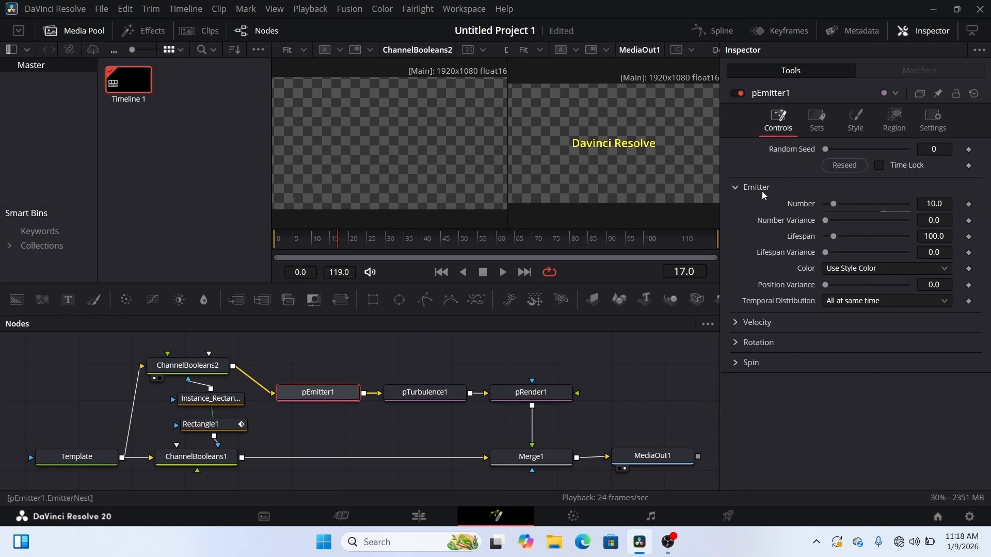
pyautogui.click(931, 202)
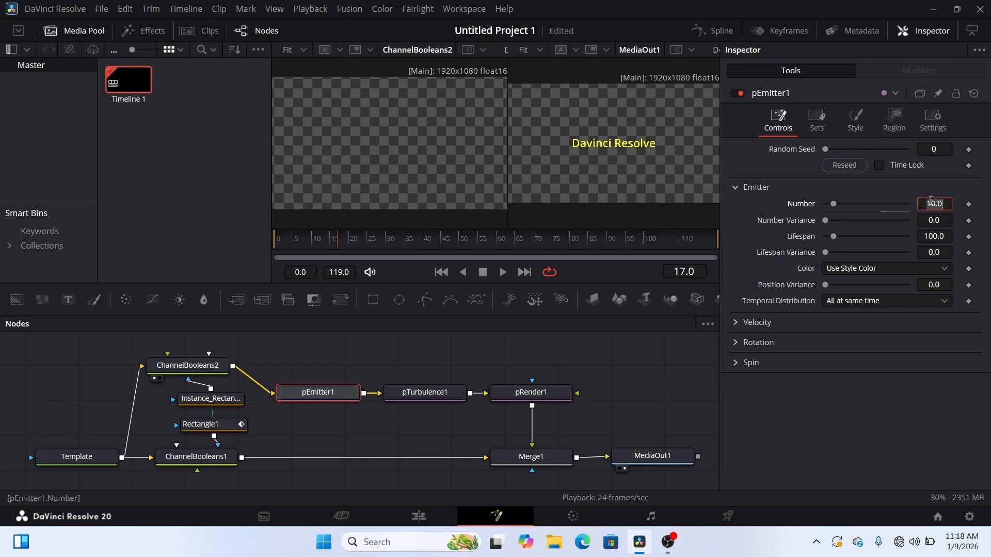
pyautogui.write('1000')
pyautogui.press('Return')
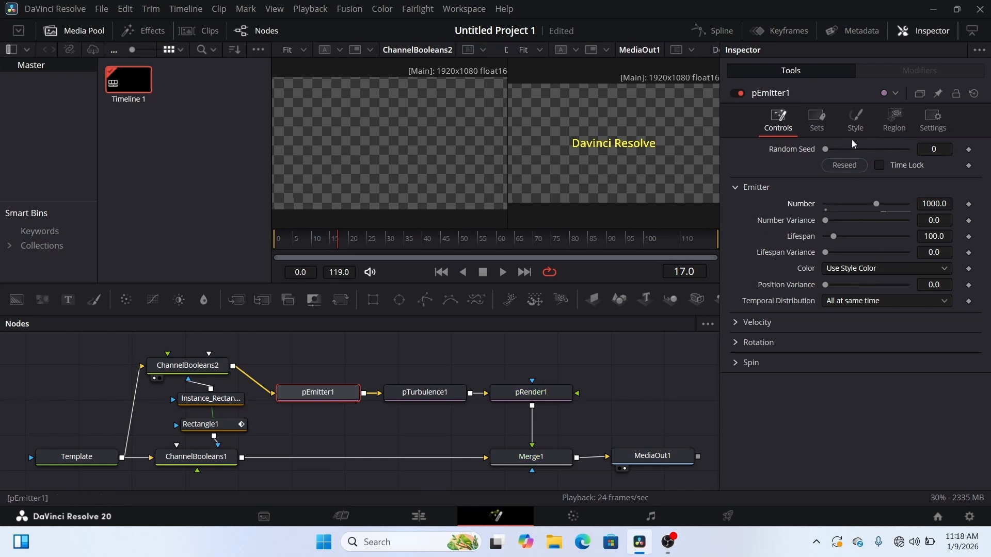
# Set the emitter's Velocity to 0.1, its Angle to 30 and its Angle Variance to 30.
pyautogui.click(736, 323)
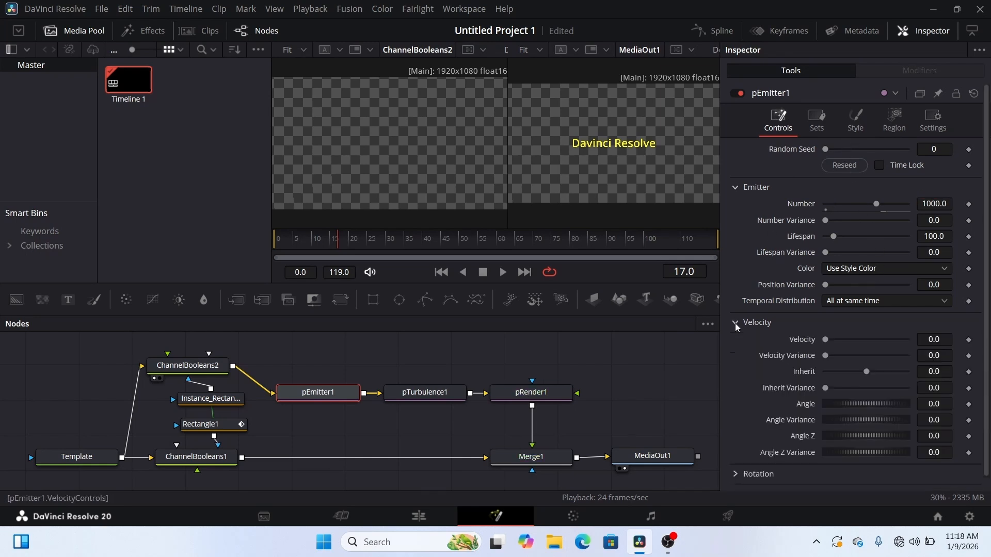
pyautogui.click(944, 339)
pyautogui.write('0.1')
pyautogui.press('Return')
pyautogui.click(936, 404)
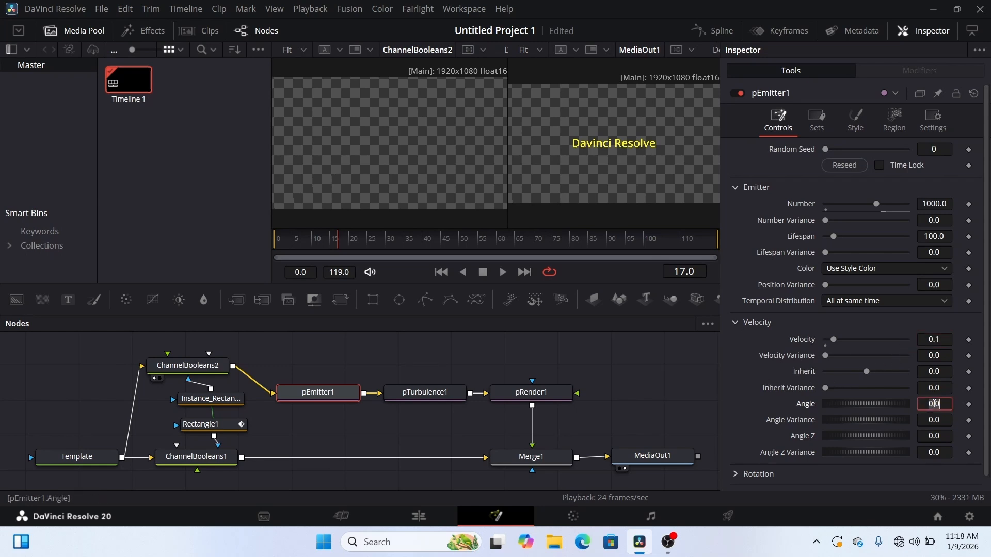
pyautogui.write('30')
pyautogui.press('Return')
pyautogui.click(945, 420)
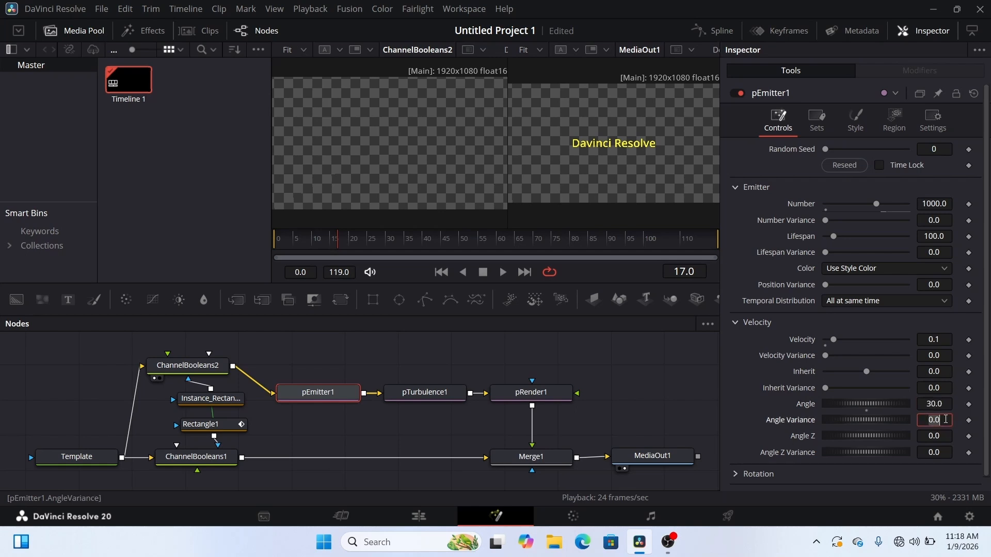
pyautogui.write('30')
pyautogui.press('Return')
# Change the emitter's particle style to Blob and slightly reduce the particle Size.
pyautogui.click(855, 119)
pyautogui.click(878, 163)
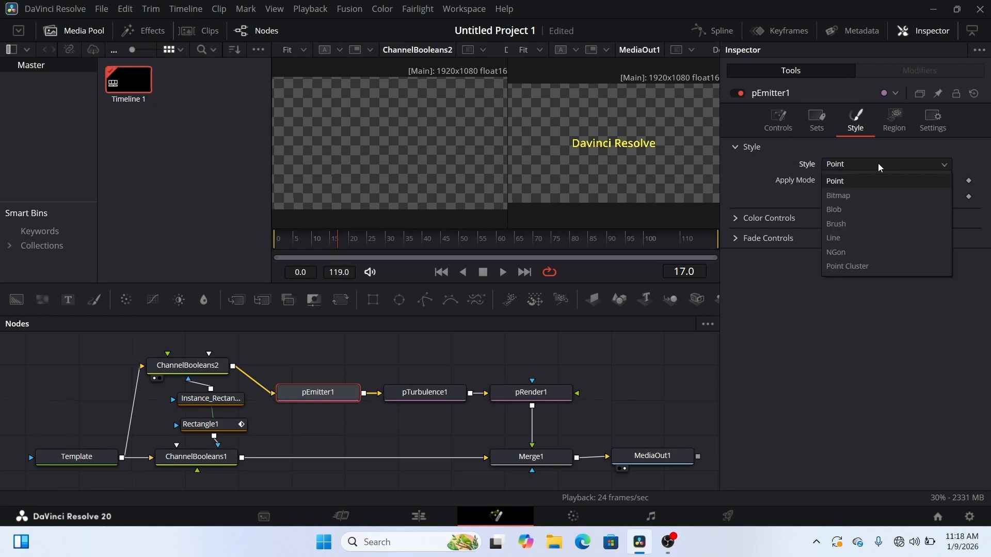
pyautogui.click(867, 209)
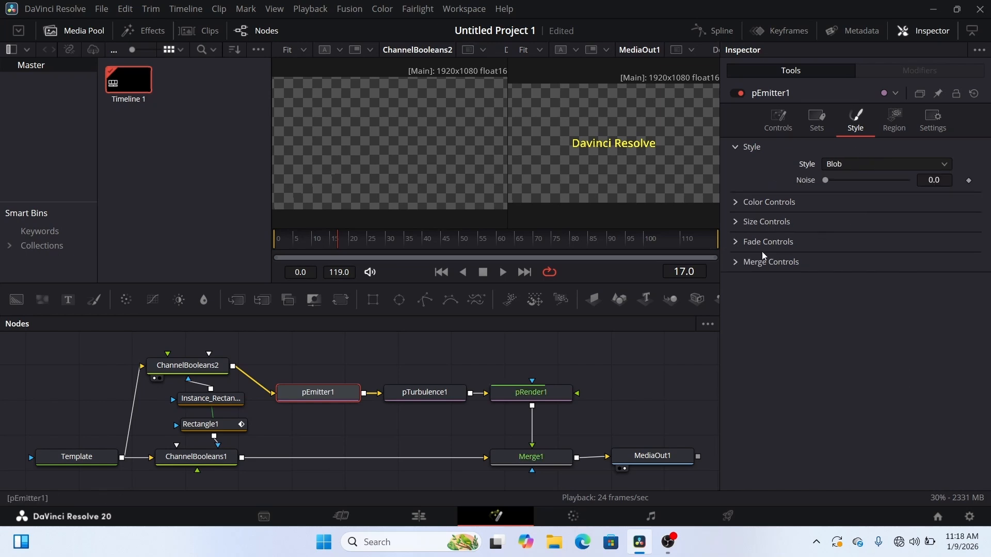
pyautogui.click(759, 222)
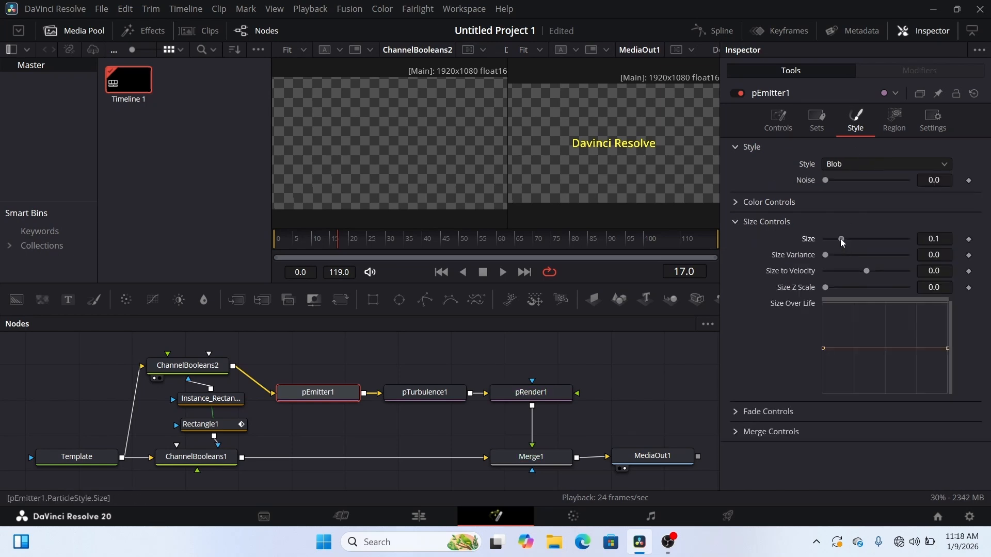
pyautogui.moveTo(841, 239)
pyautogui.mouseDown()
pyautogui.moveTo(852, 242)
pyautogui.moveTo(837, 256)
pyautogui.mouseUp()
# Make the emitter's particles use Color from Region so they take the text colour.
pyautogui.click(779, 120)
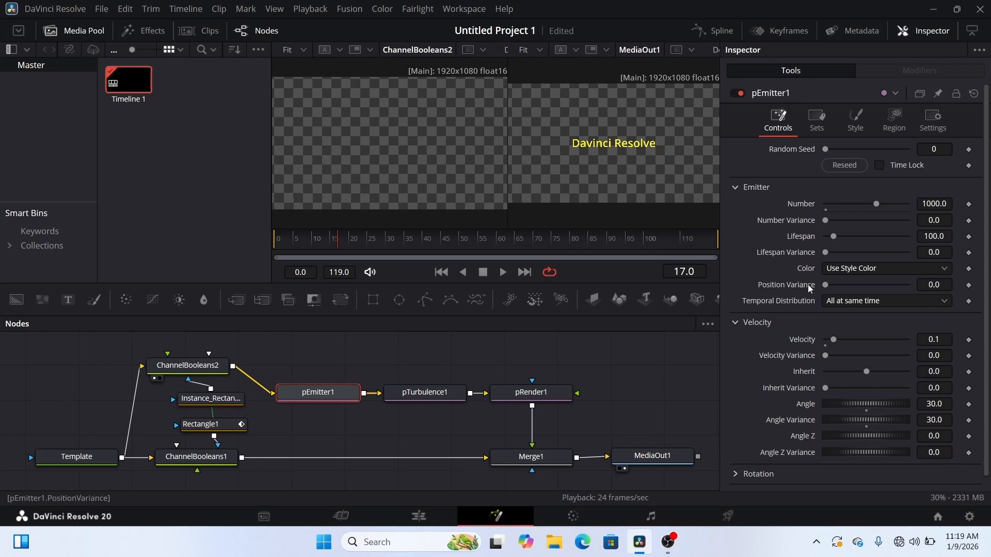
pyautogui.click(931, 268)
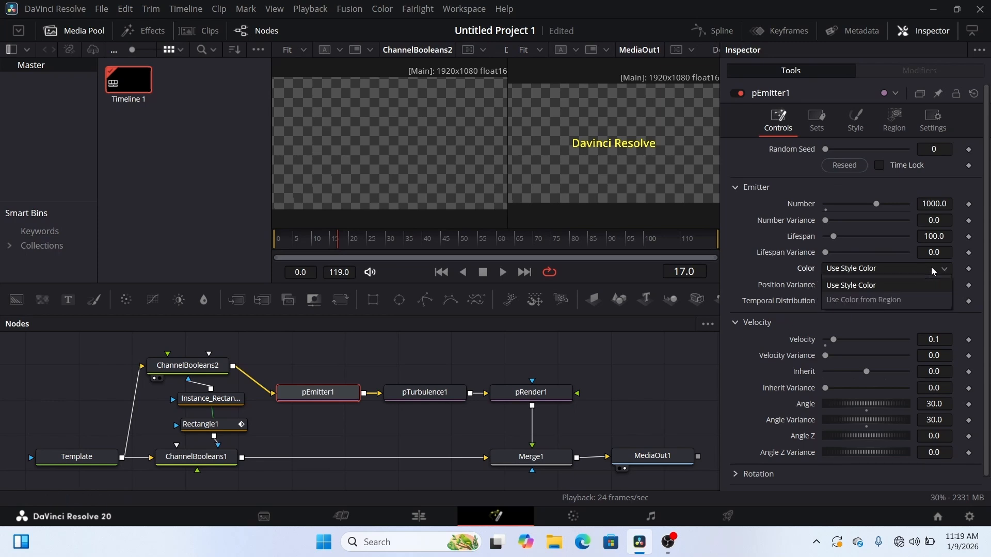
pyautogui.click(892, 305)
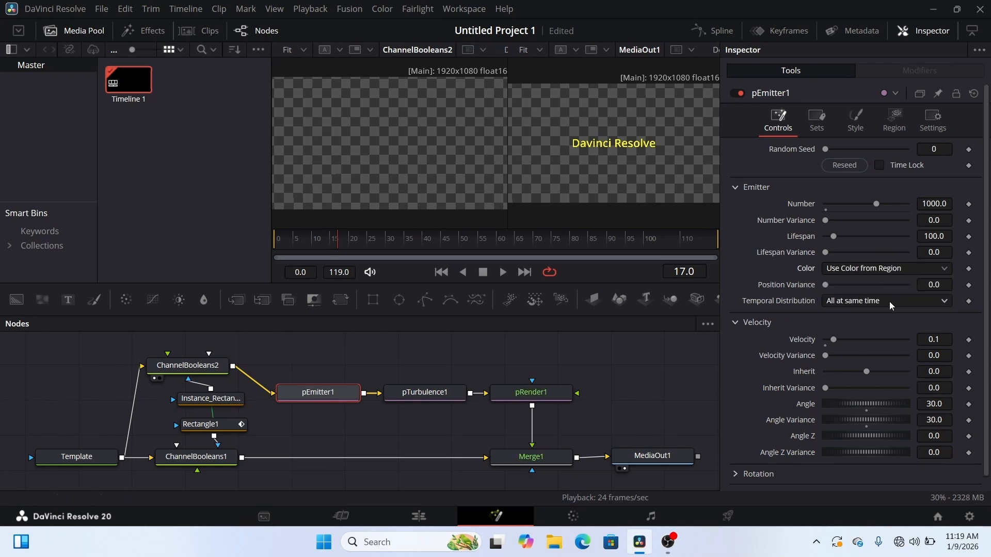
# Play the composition to check the particle animation, stop it and return the playhead to frame 0.
pyautogui.click(655, 456)
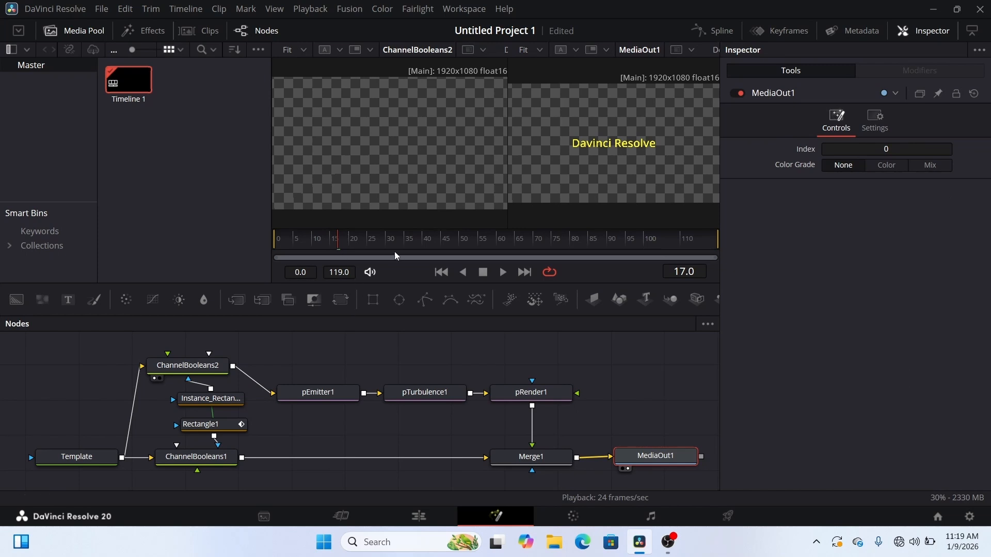
pyautogui.click(503, 273)
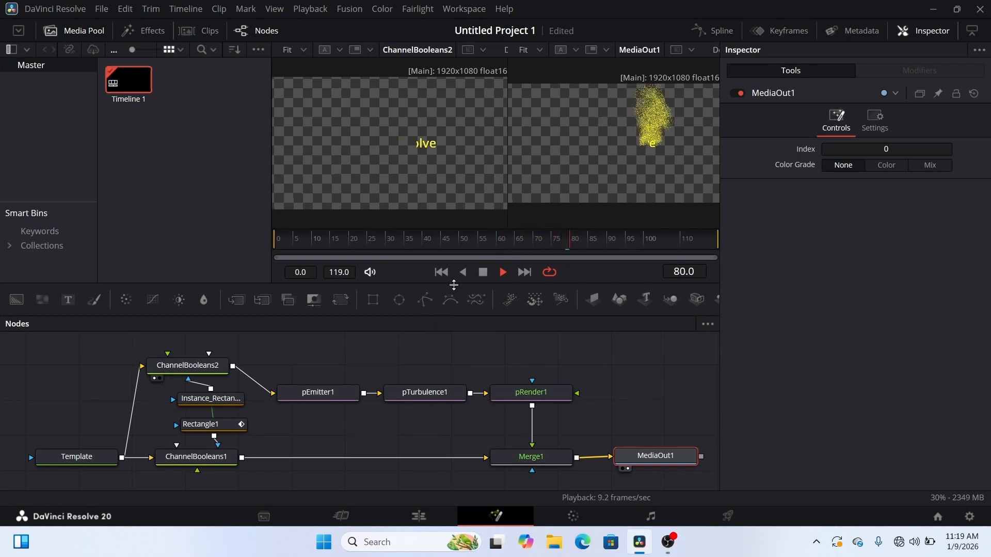
pyautogui.click(480, 274)
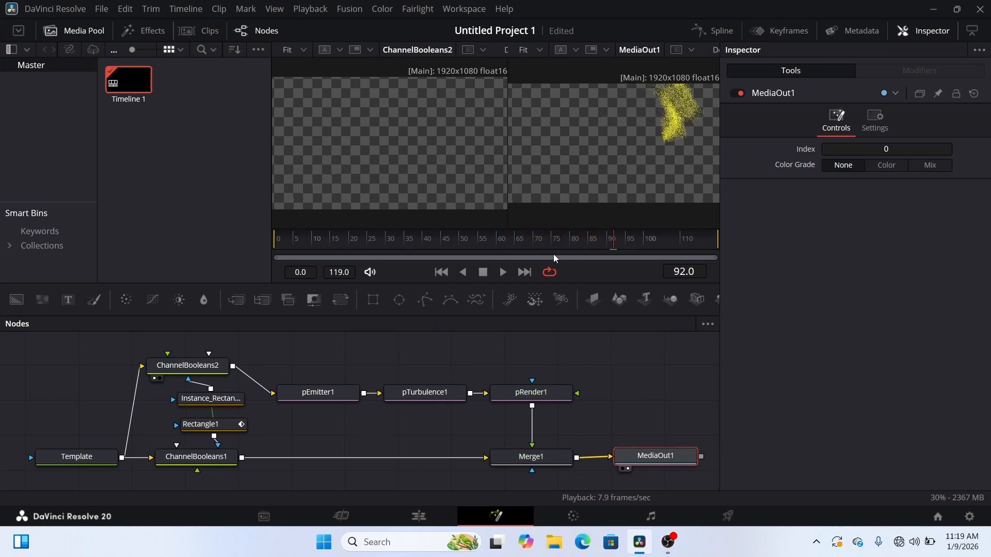
pyautogui.moveTo(614, 248); pyautogui.dragTo(278, 272)
# Raise pTurbulence1's X Strength to about 0.795 and Y Strength to about 0.803, and play the animation to check the particles.
pyautogui.click(432, 393)
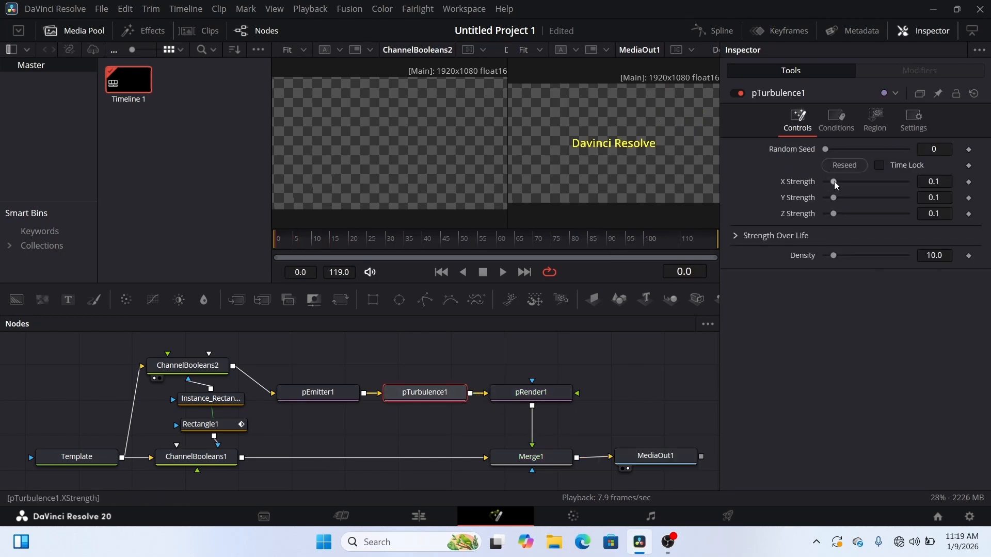
pyautogui.moveTo(834, 181); pyautogui.dragTo(893, 188)
pyautogui.moveTo(835, 198); pyautogui.dragTo(892, 199)
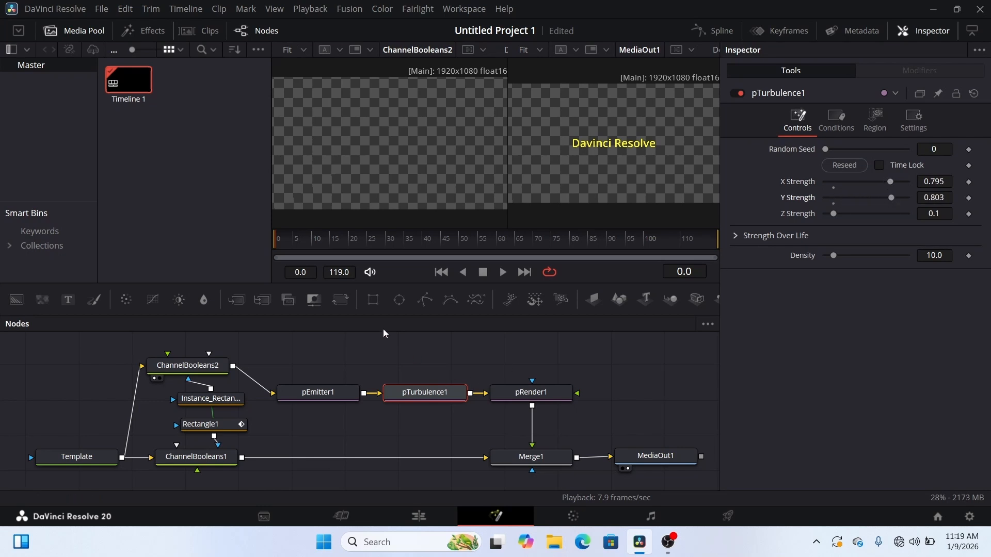
pyautogui.click(503, 274)
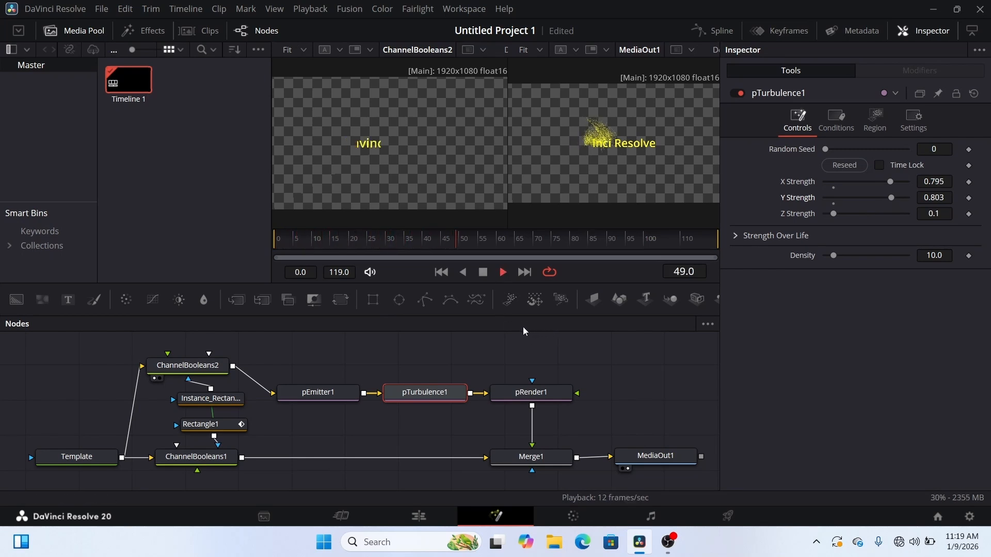
pyautogui.click(482, 272)
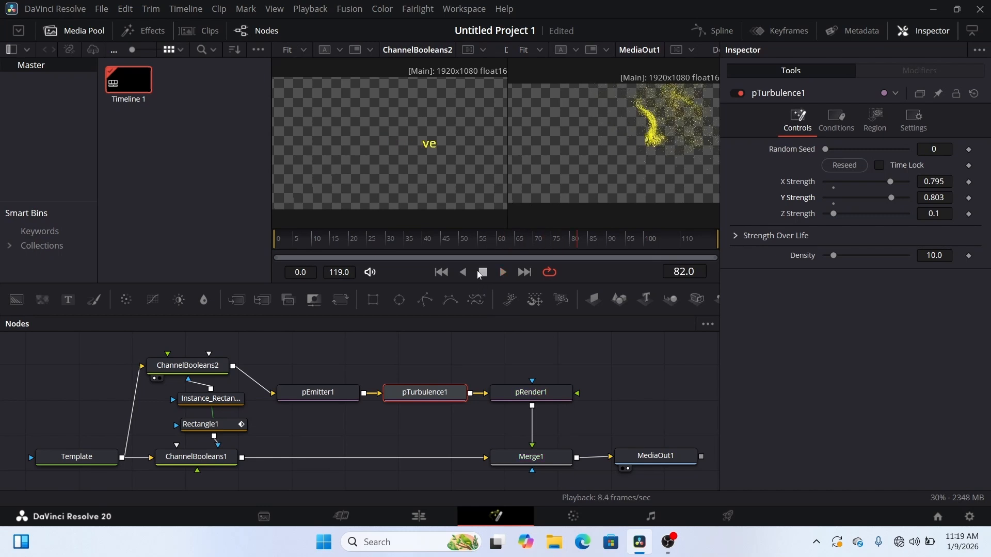
# Make room beside pRender1 and insert a pTangentForce node after pTurbulence1 in the particle chain.
pyautogui.click(532, 393)
pyautogui.click(391, 397)
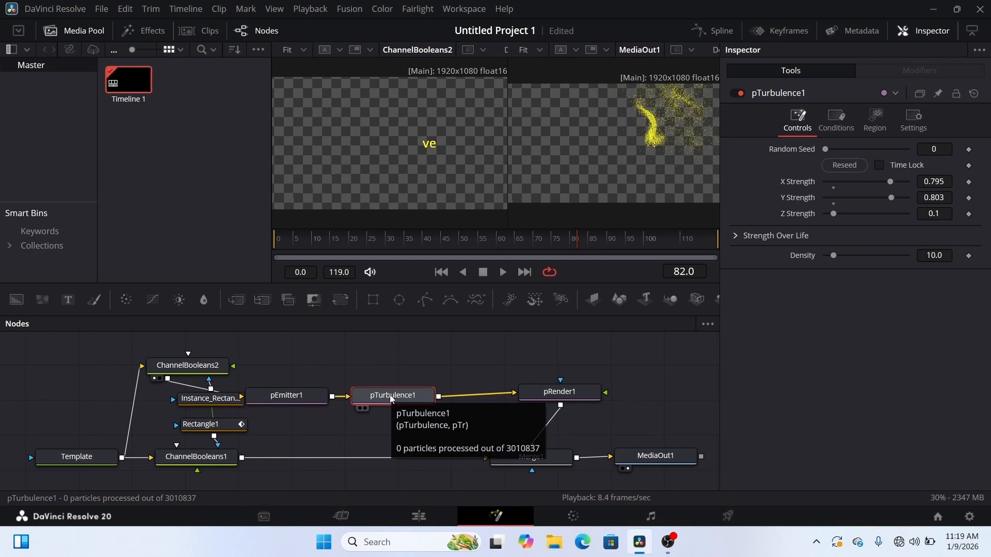
pyautogui.hotkey('shift', 'space')
pyautogui.write('pRender')
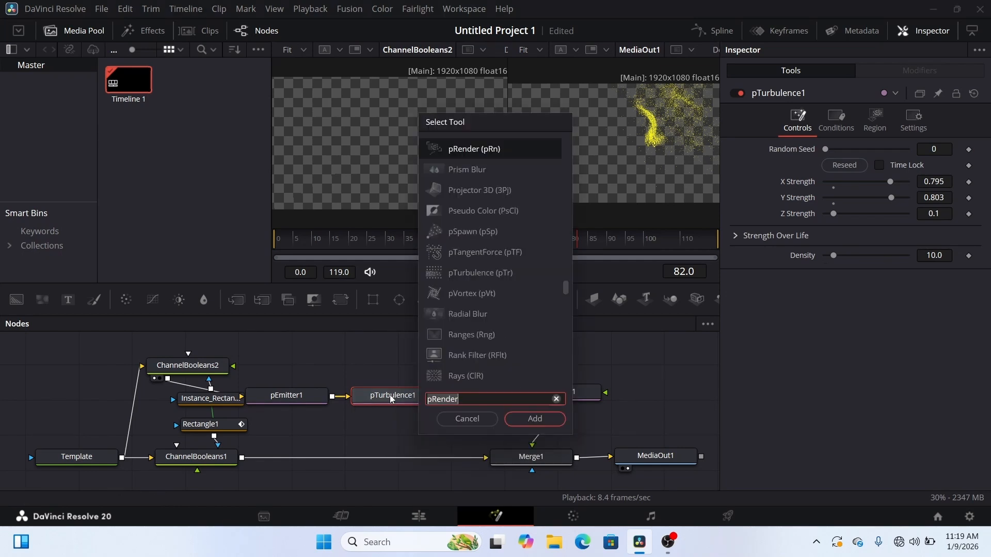
pyautogui.press('BackSpace')
pyautogui.press('BackSpace')
pyautogui.press('BackSpace')
pyautogui.press('BackSpace')
pyautogui.press('BackSpace')
pyautogui.press('BackSpace')
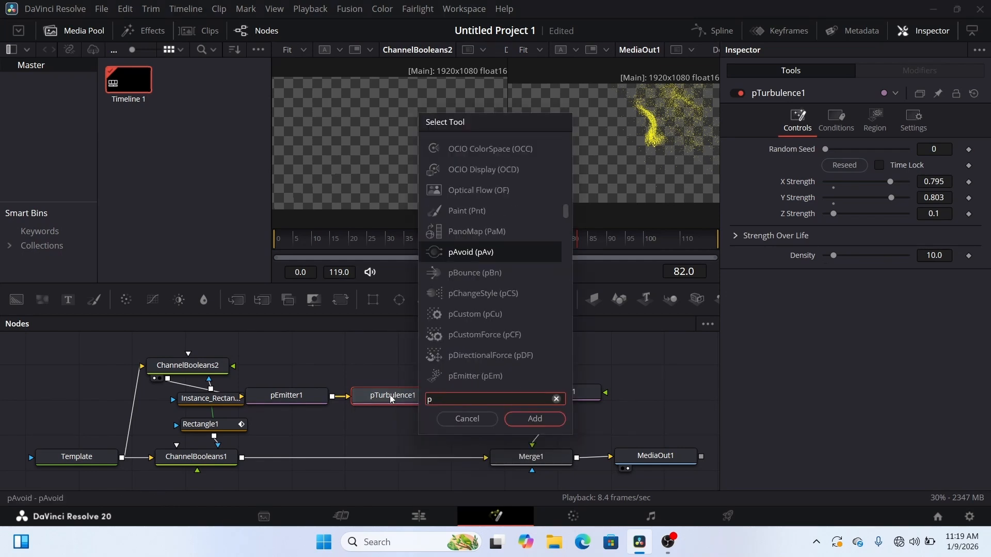
pyautogui.write('tForce')
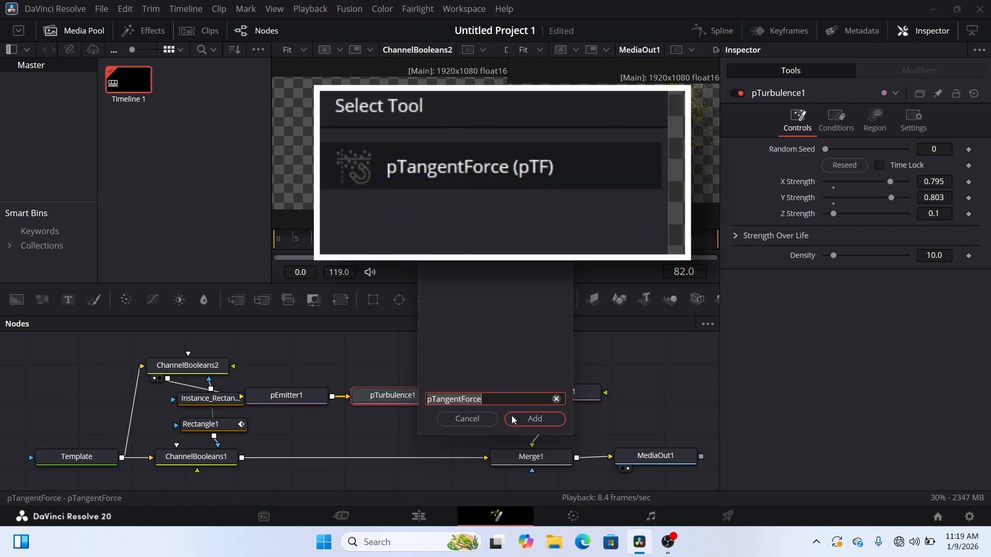
pyautogui.click(535, 419)
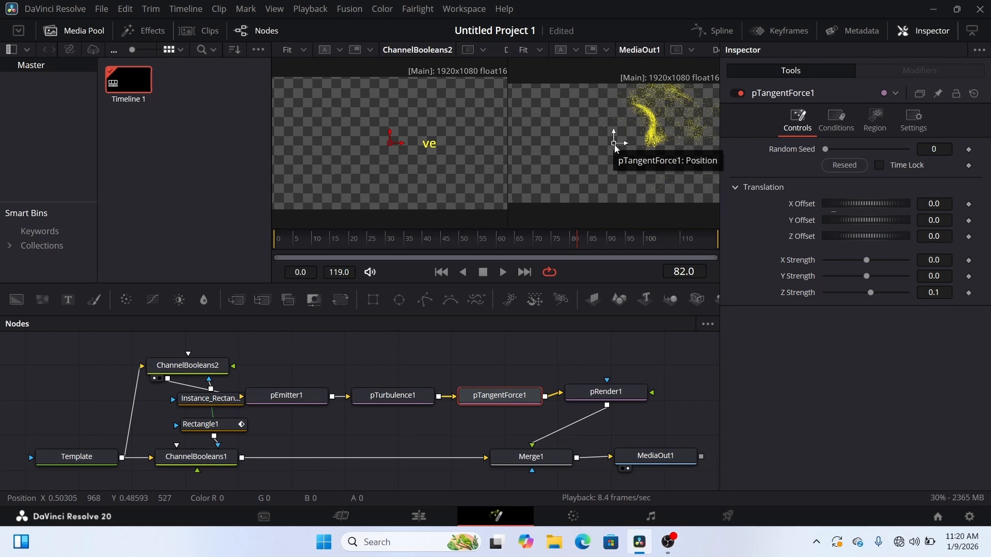
# Move pTangentForce1's position to the frame's lower-left corner, about X Offset -0.415 and Y Offset -0.232, and play the animation.
pyautogui.moveTo(614, 146); pyautogui.dragTo(527, 191)
pyautogui.press('space')
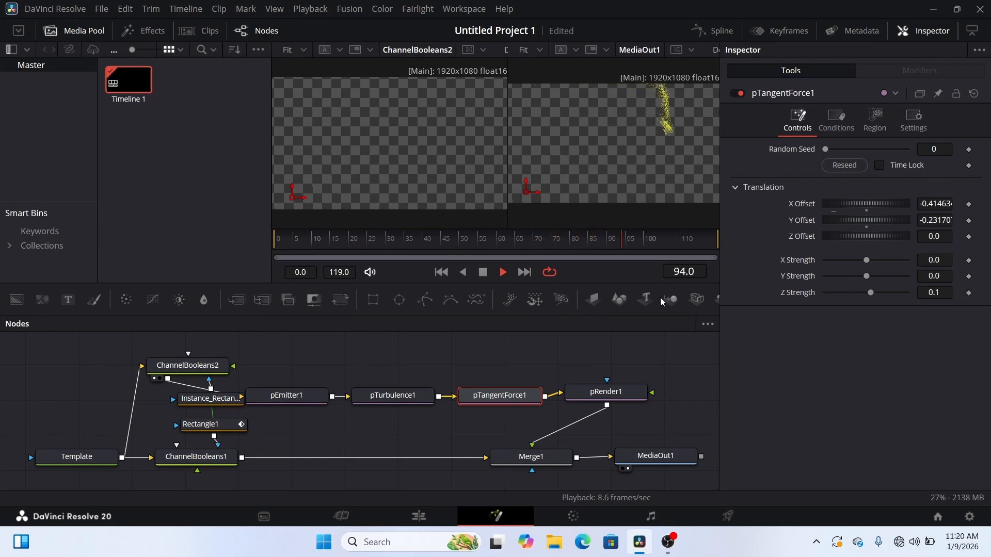
# Shift Merge1 away from MediaOut1 and insert a Time Speed node between them.
pyautogui.moveTo(531, 457); pyautogui.dragTo(495, 461)
pyautogui.click(656, 456)
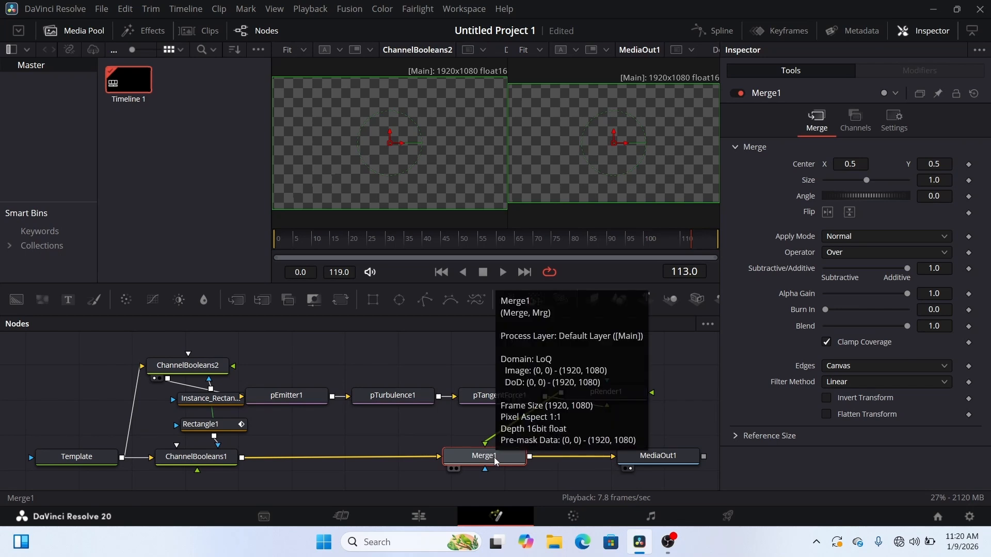
pyautogui.hotkey('shift', 'space')
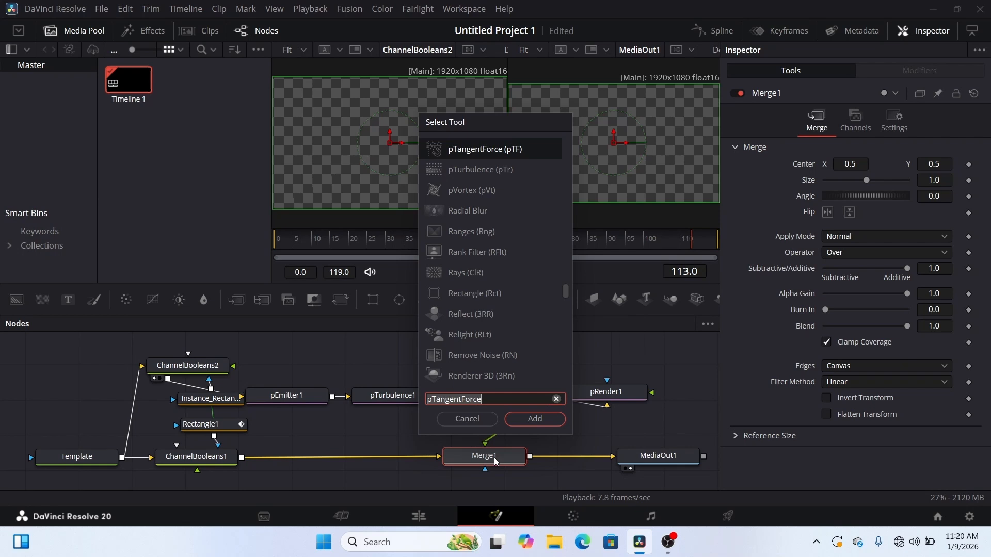
pyautogui.write('ti')
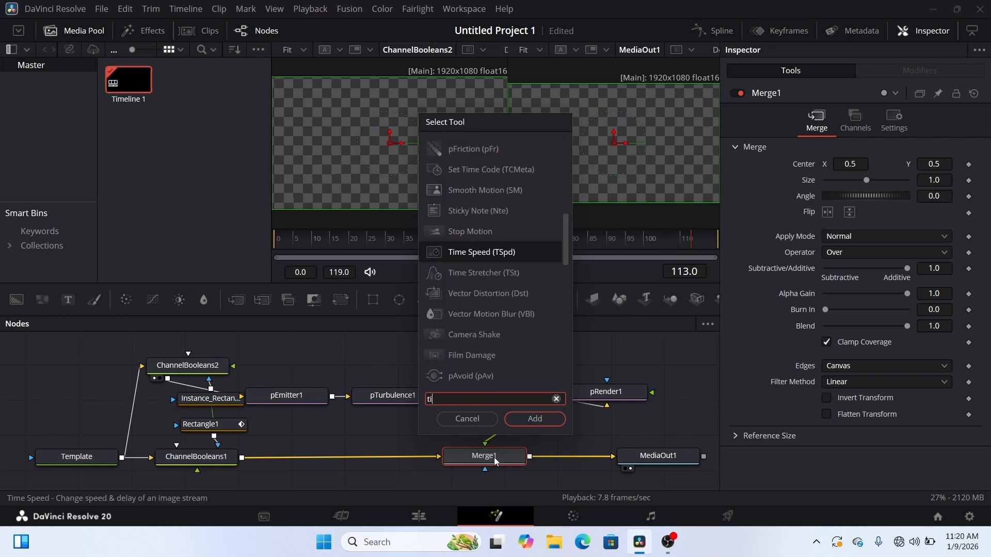
pyautogui.click(482, 252)
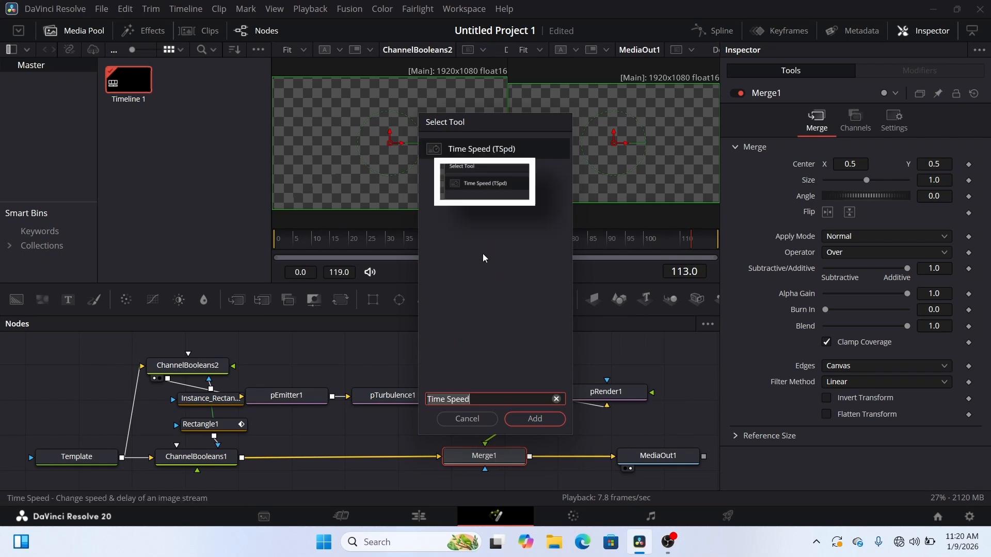
pyautogui.click(516, 419)
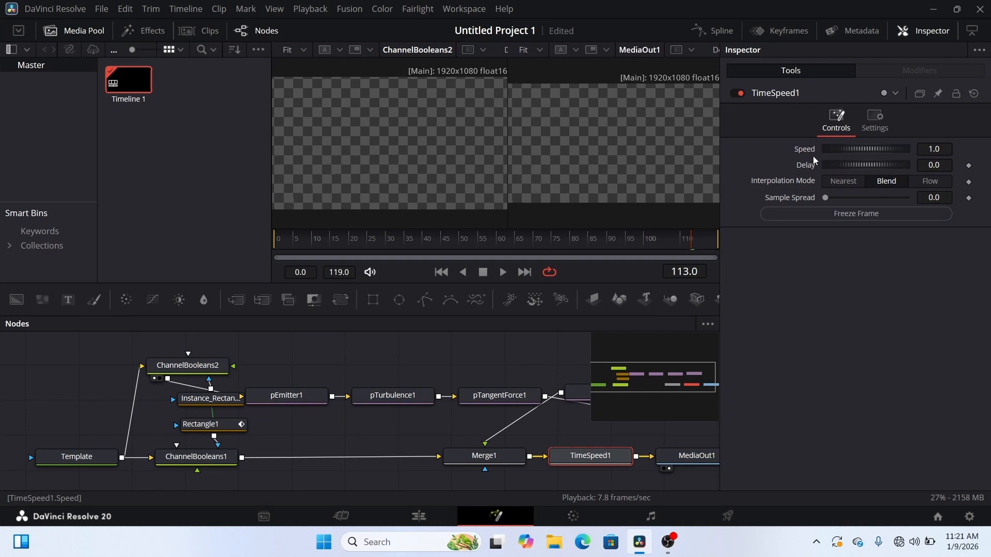
# Set TimeSpeed1's Speed to -1 and play the composition to check the reversed particle animation.
pyautogui.click(937, 148)
pyautogui.write('-1')
pyautogui.press('Return')
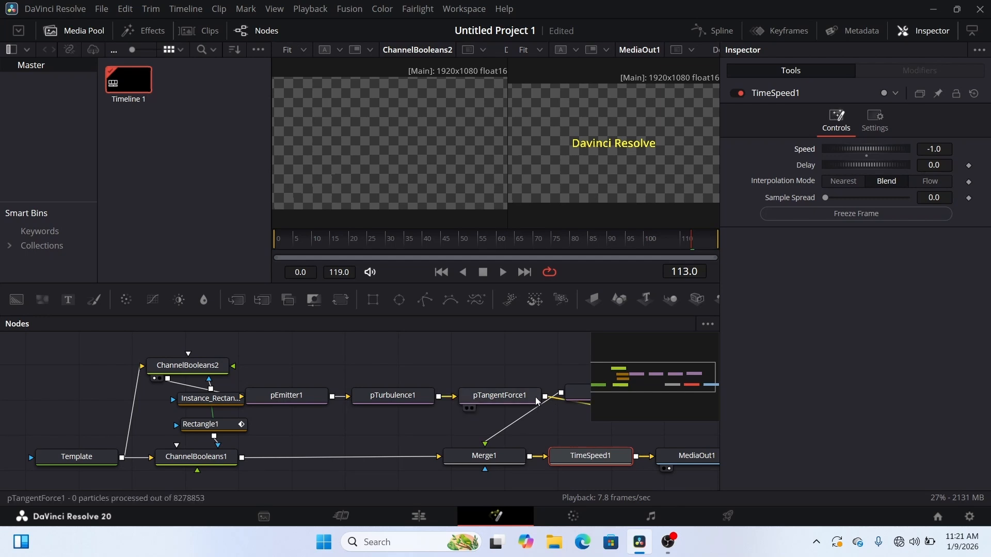
pyautogui.click(504, 272)
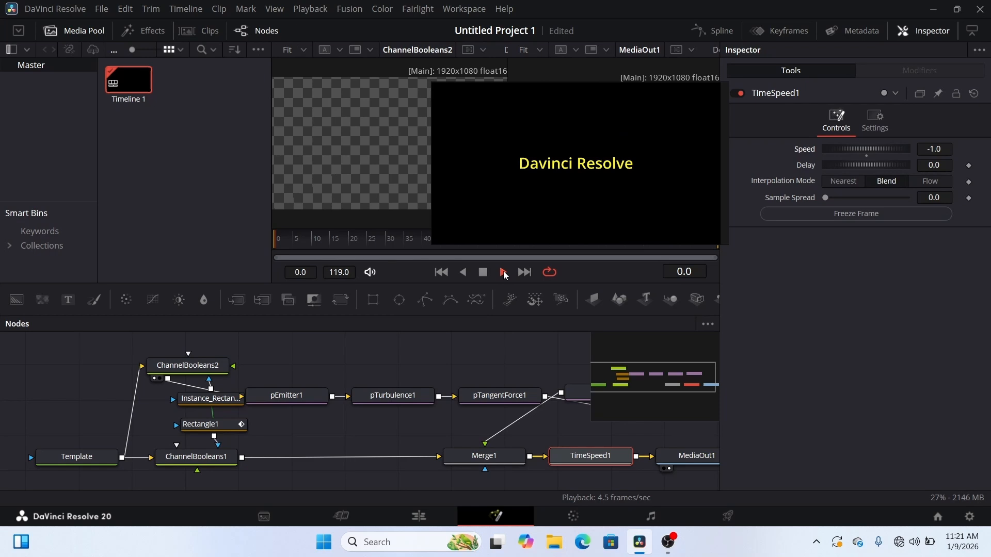
# Select every node except MediaOut1 and create a macro from them.
pyautogui.click(577, 393)
pyautogui.moveTo(376, 451); pyautogui.dragTo(416, 454)
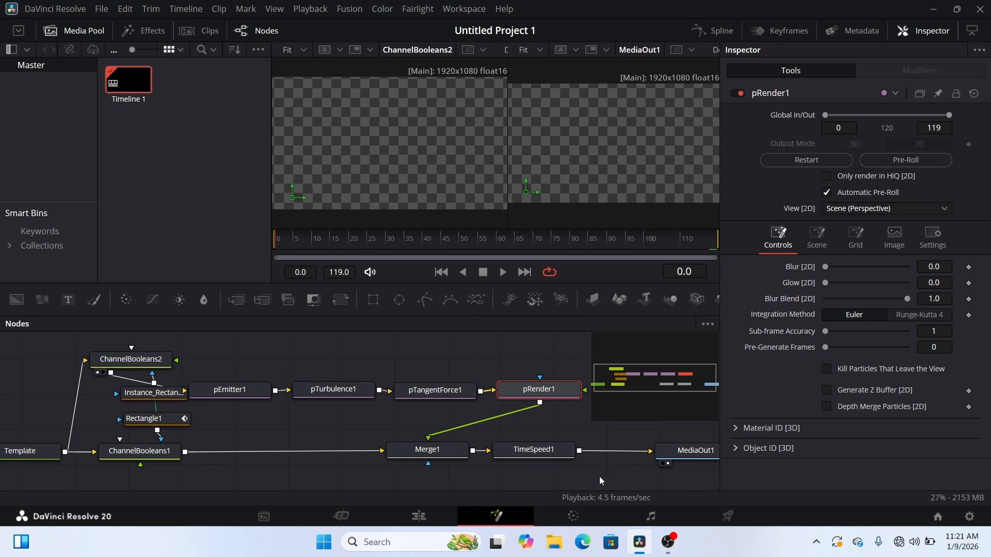
pyautogui.moveTo(607, 476); pyautogui.dragTo(5, 335)
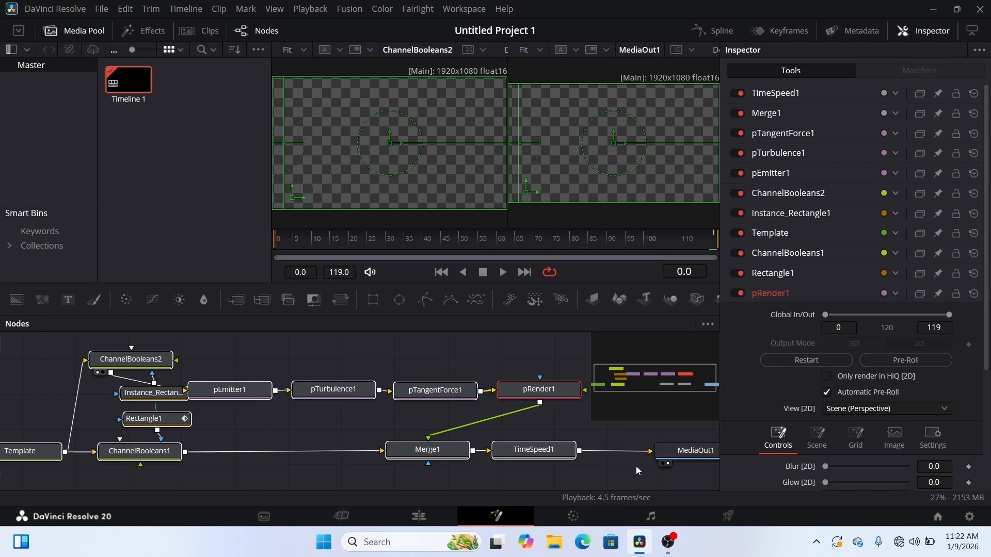
pyautogui.click(533, 450)
pyautogui.rightClick(533, 450)
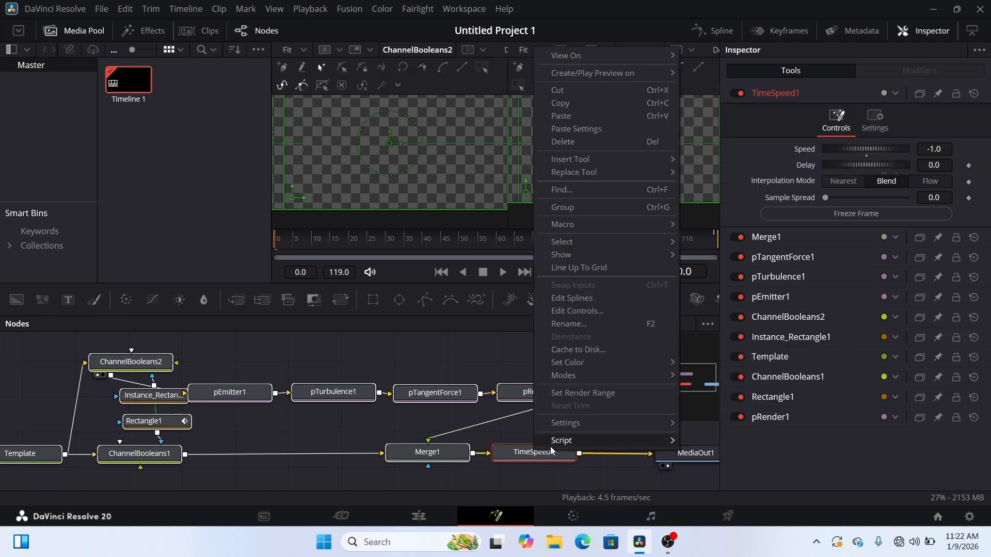
pyautogui.moveTo(602, 223)
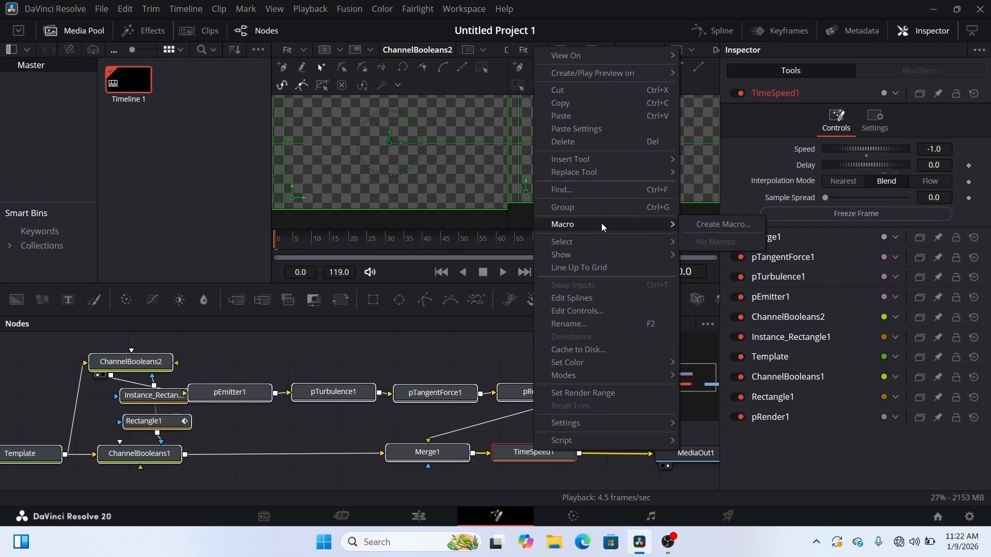
pyautogui.click(712, 227)
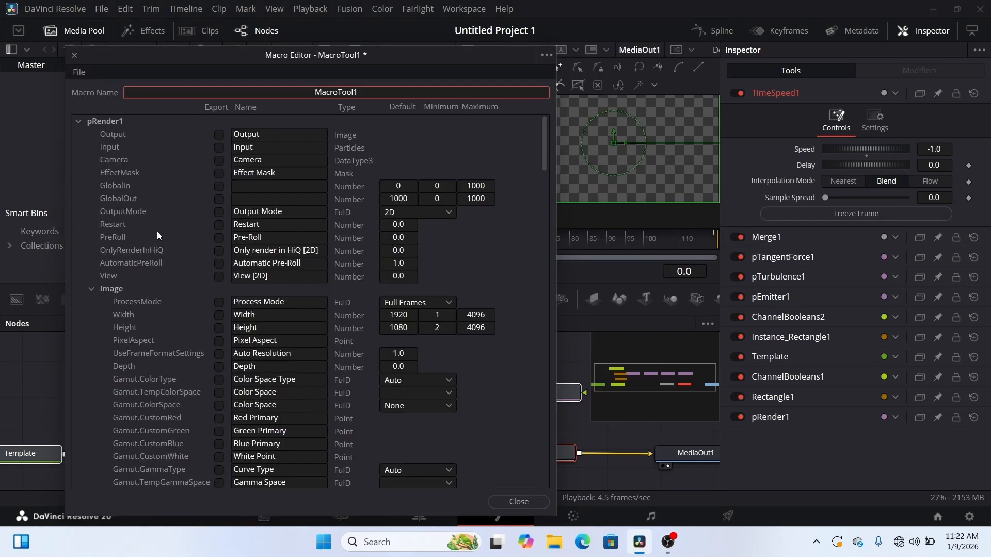
# Name the macro Reverse Particle Effect.
pyautogui.click(371, 93)
pyautogui.hotkey('ctrl', 'a')
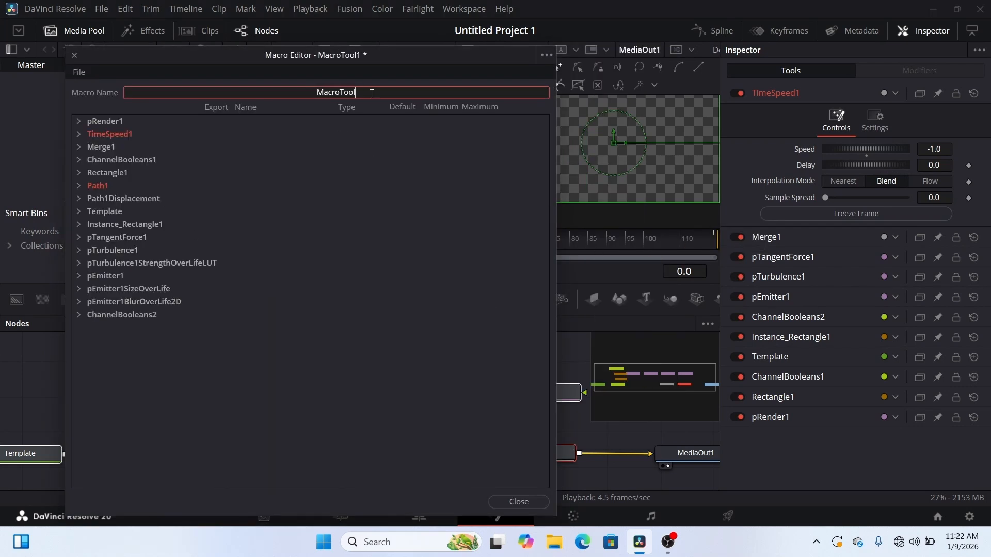
pyautogui.press('BackSpace')
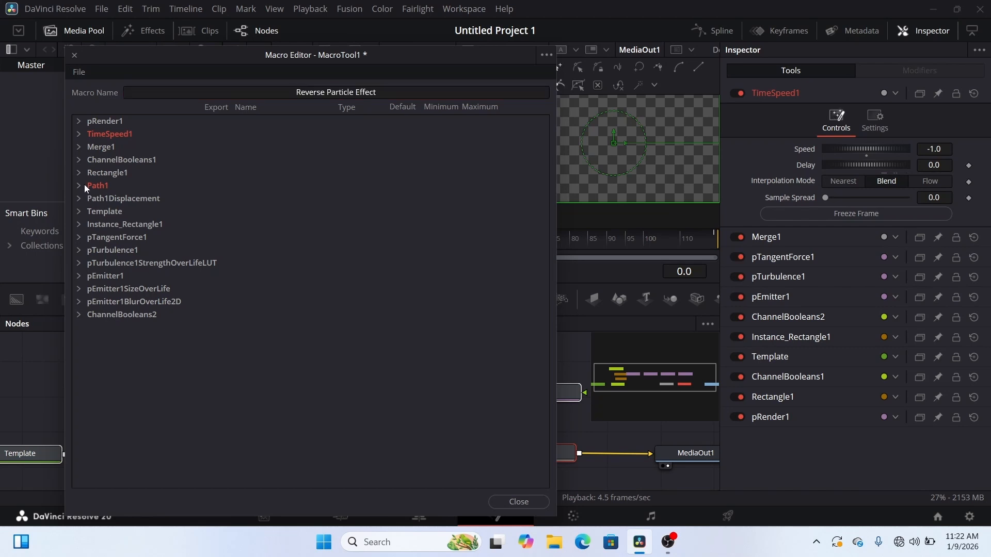
# Export the Template node's Styled Text and its Layout Center as macro controls.
pyautogui.click(79, 212)
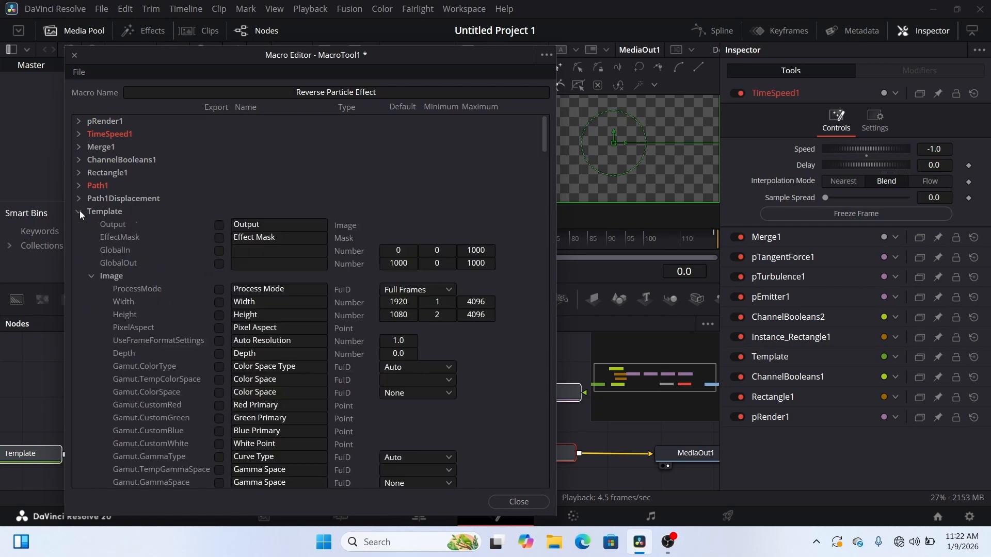
pyautogui.scroll(-15, 173, 320)
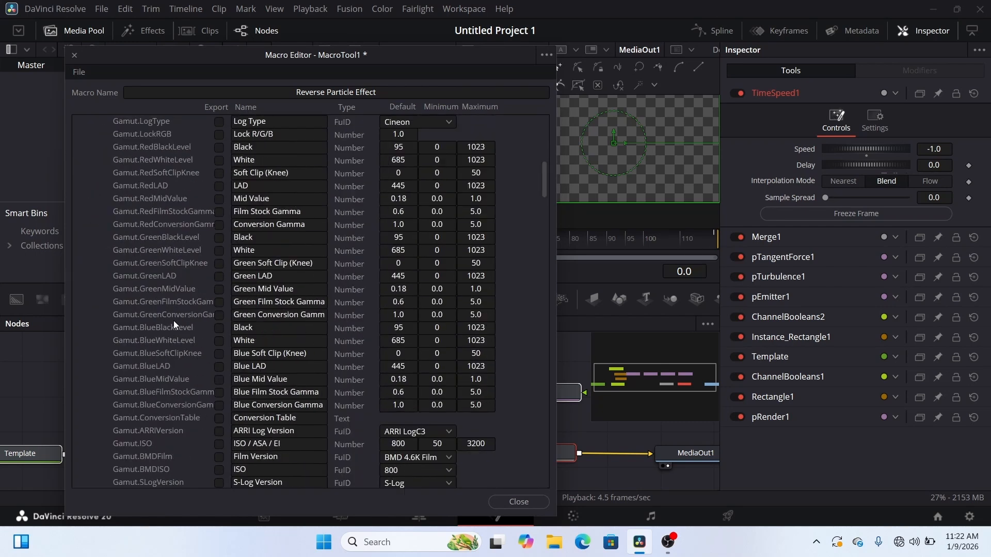
pyautogui.scroll(-4, 174, 320)
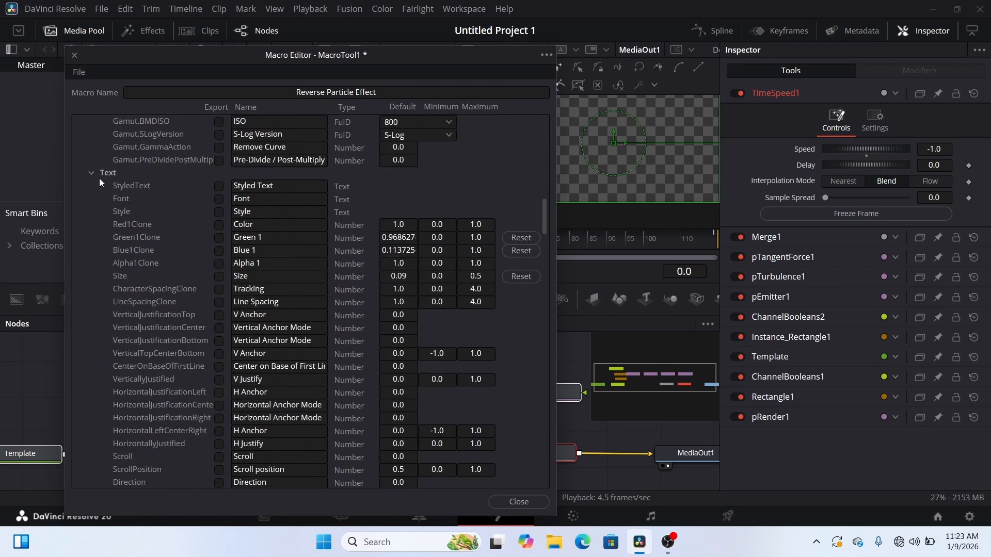
pyautogui.click(219, 187)
pyautogui.scroll(-15, 276, 315)
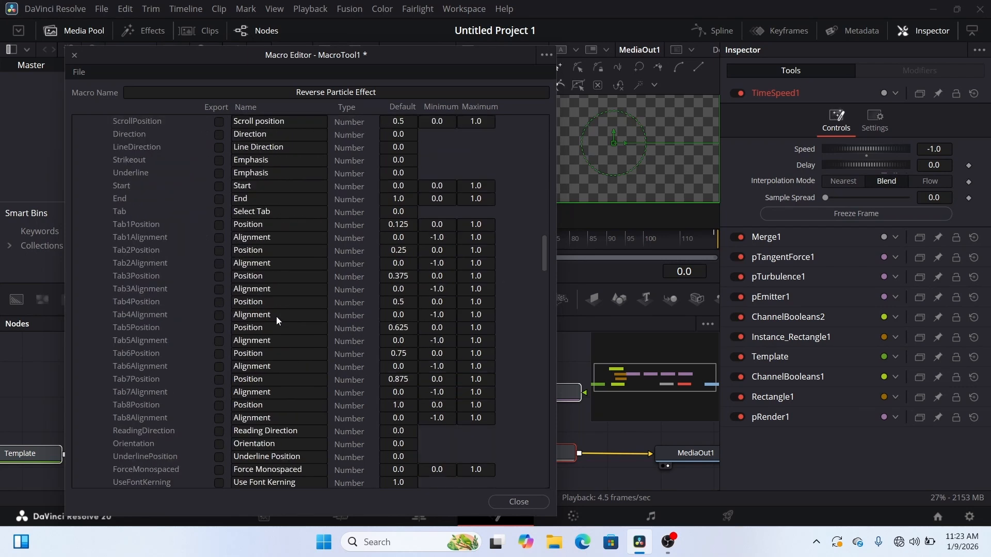
pyautogui.scroll(-2, 276, 317)
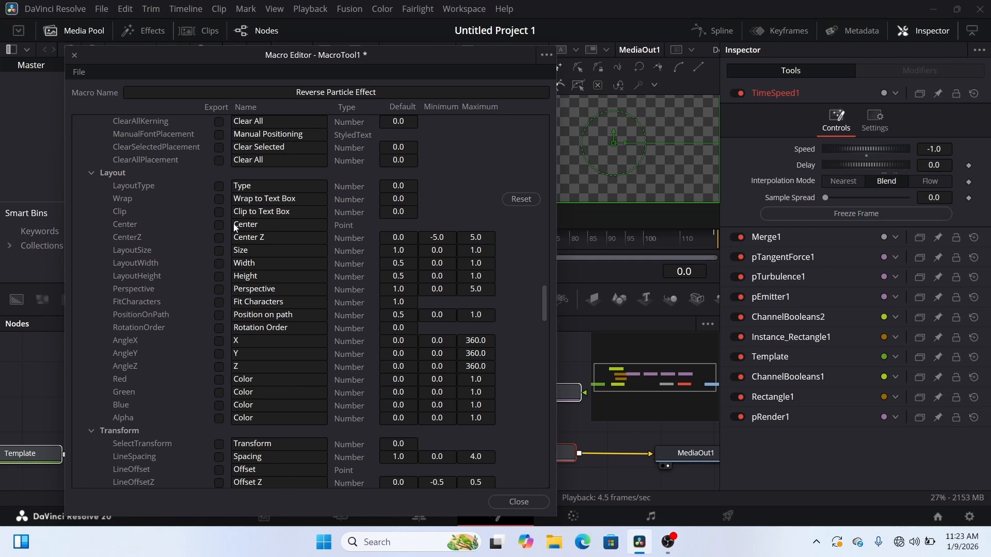
pyautogui.click(218, 224)
pyautogui.scroll(10, 186, 243)
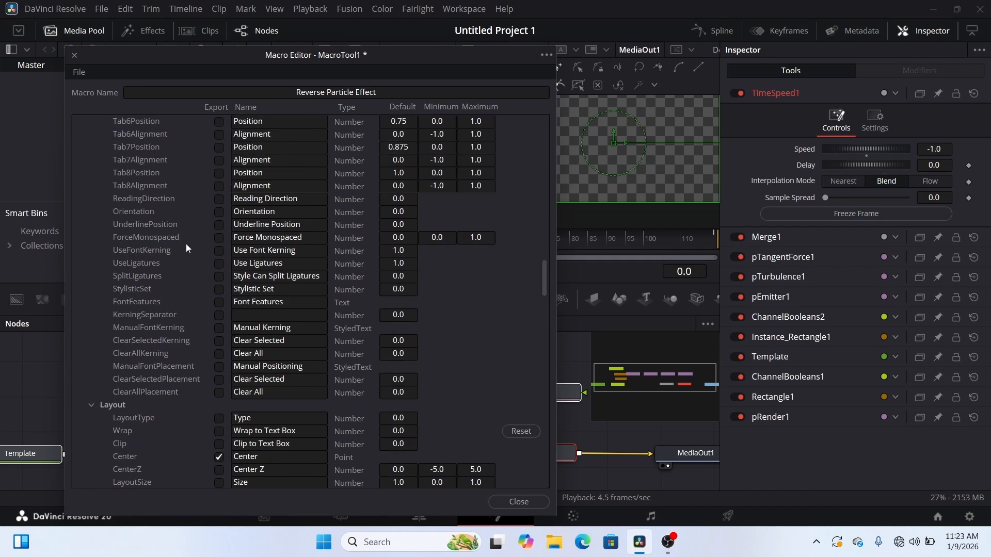
pyautogui.scroll(8, 186, 244)
pyautogui.click(82, 240)
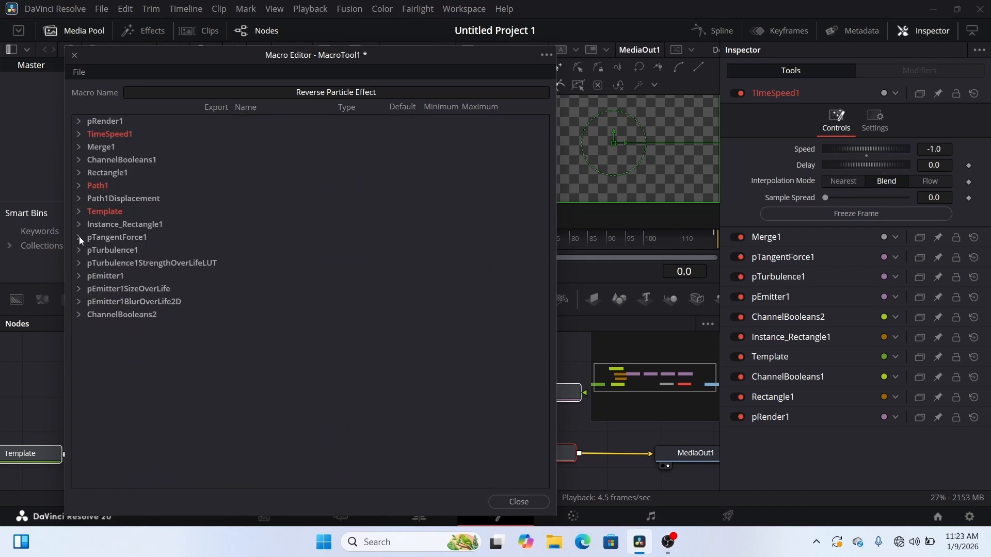
# Review the pTangentForce1 and TimeSpeed1 parameters available for export in the macro.
pyautogui.click(79, 237)
pyautogui.scroll(-3, 227, 362)
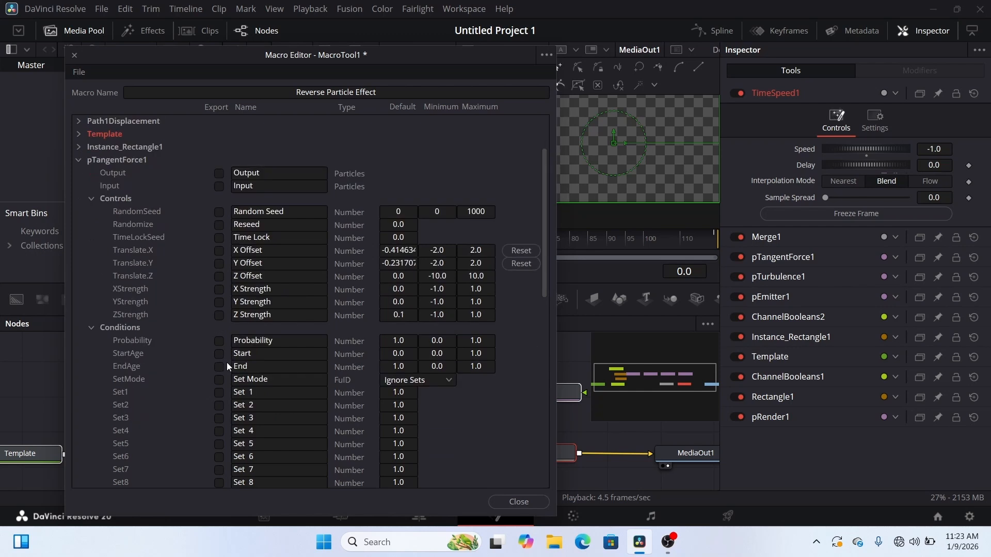
pyautogui.scroll(3, 82, 155)
pyautogui.click(79, 134)
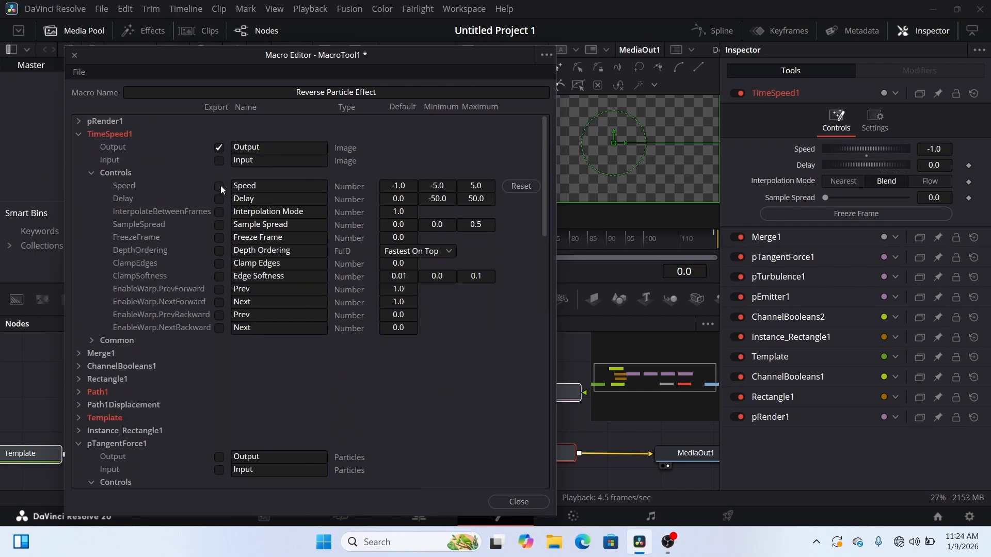
pyautogui.click(79, 134)
# Start saving the macro as a group and browse from the C: drive through Users to the current user's AppData\Roaming folder.
pyautogui.click(548, 55)
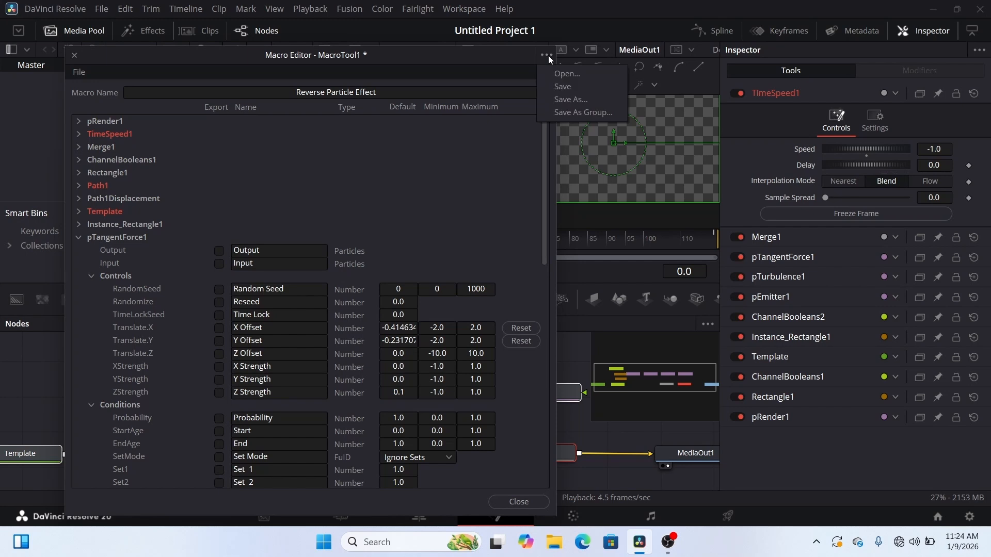
pyautogui.click(570, 113)
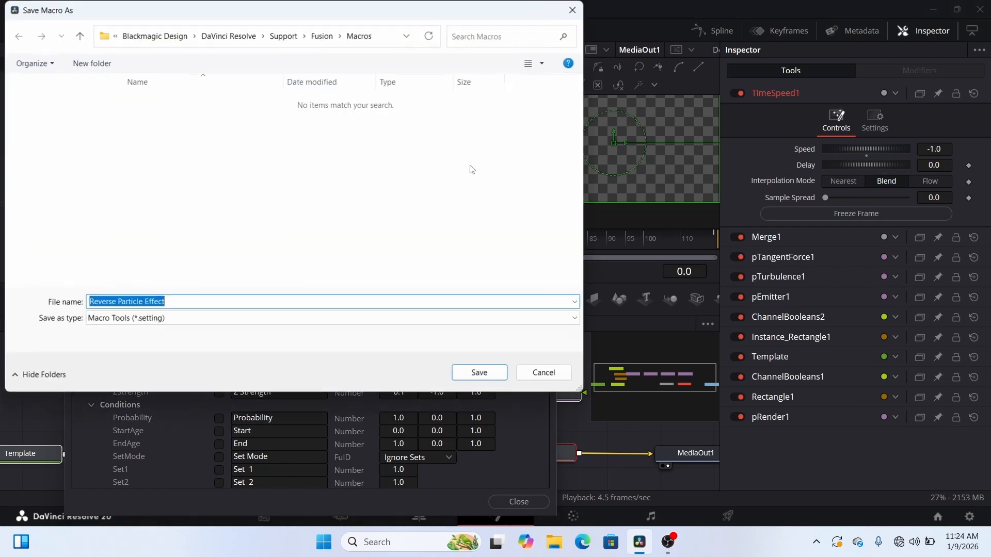
pyautogui.scroll(-2, 52, 180)
pyautogui.click(66, 254)
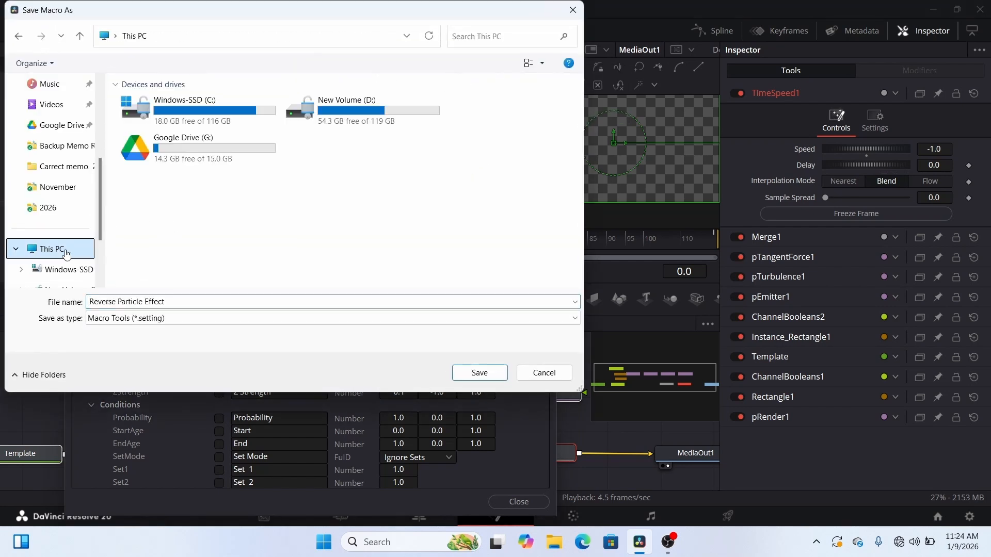
pyautogui.doubleClick(170, 109)
pyautogui.scroll(-1, 154, 199)
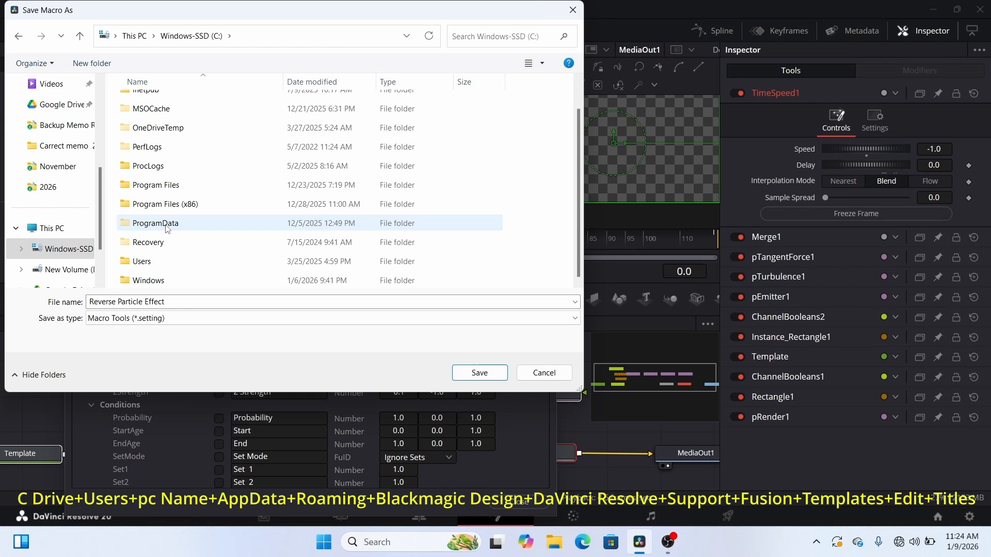
pyautogui.doubleClick(147, 263)
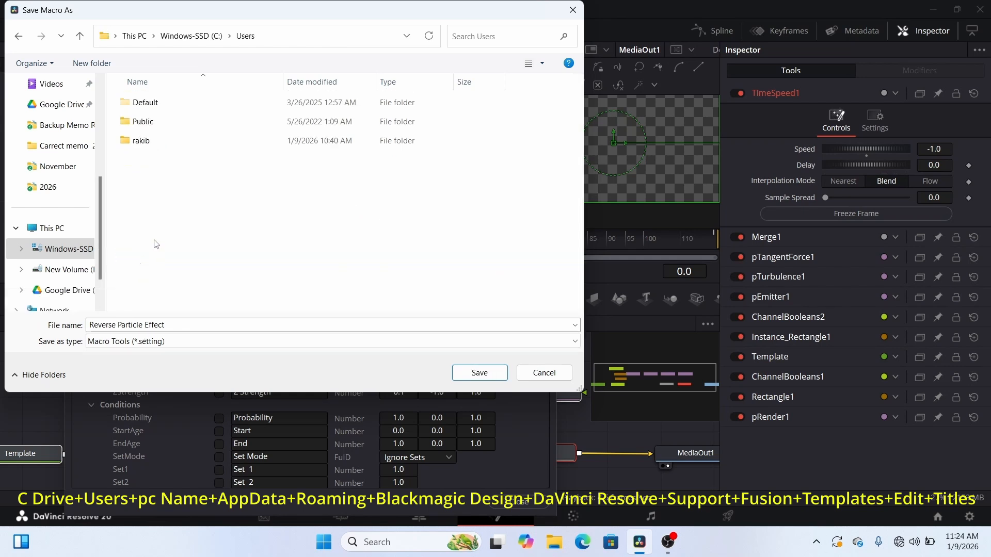
pyautogui.doubleClick(136, 142)
pyautogui.doubleClick(134, 103)
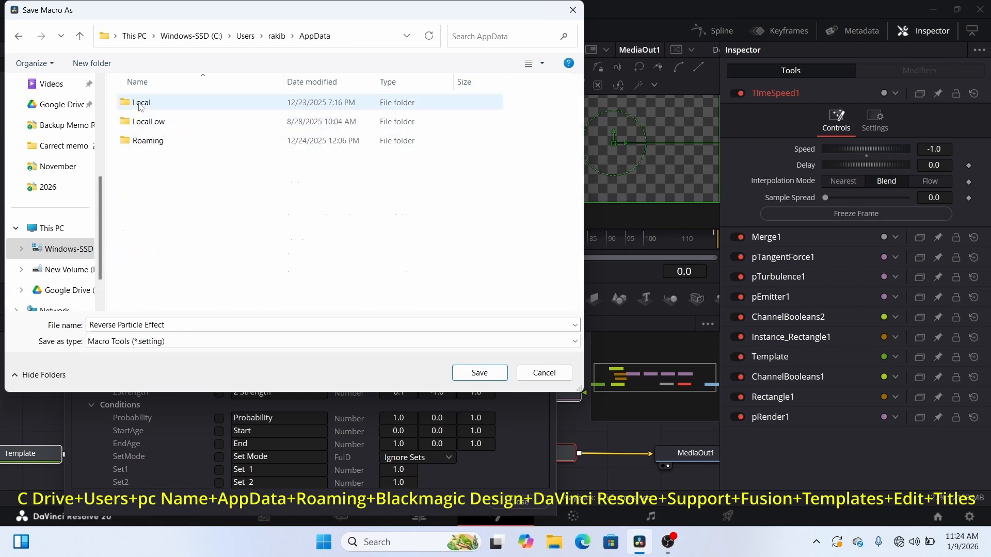
pyautogui.click(134, 141)
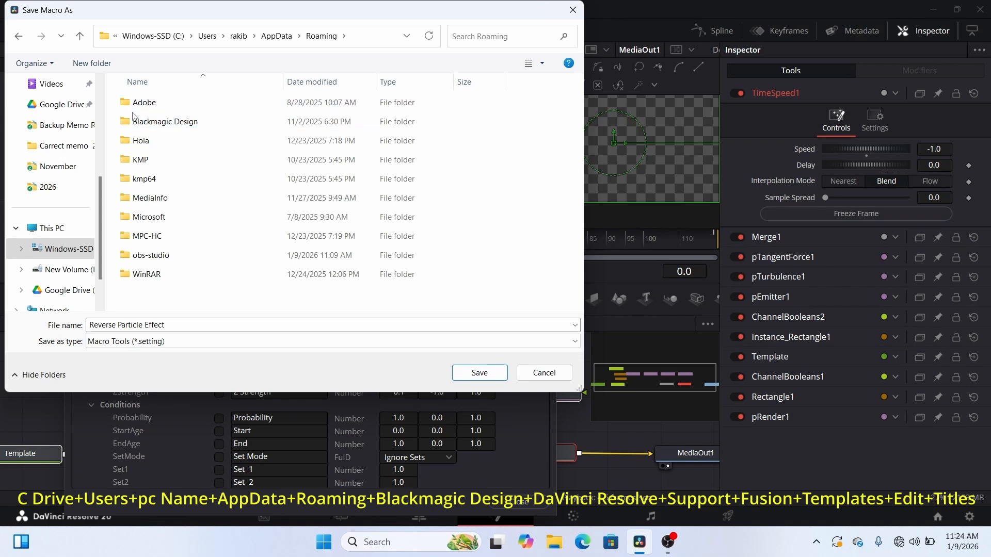
# Save the Reverse Particle Effect macro in Blackmagic Design\DaVinci Resolve\Support\Fusion\Templates\Edit\Titles and close the Macro Editor.
pyautogui.doubleClick(129, 122)
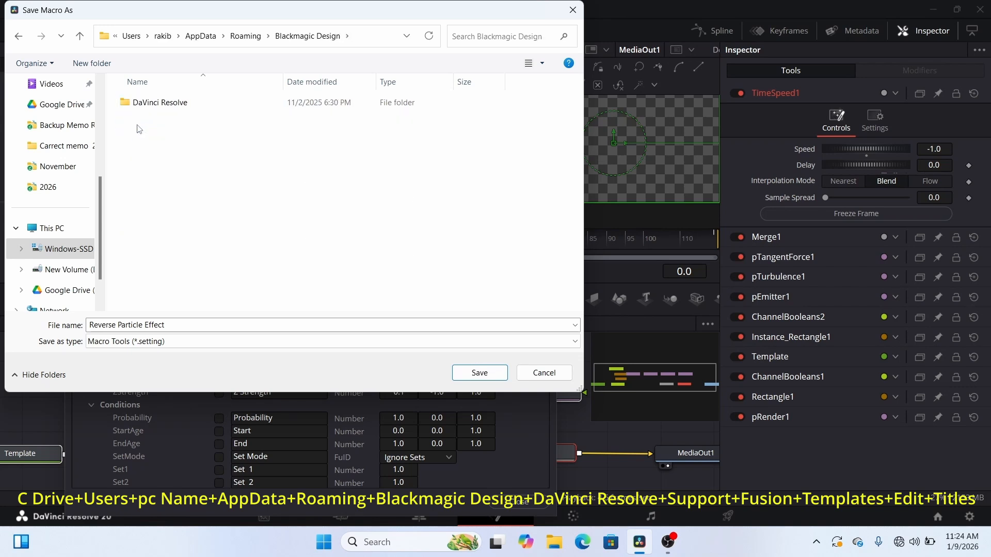
pyautogui.click(132, 106)
pyautogui.doubleClick(132, 103)
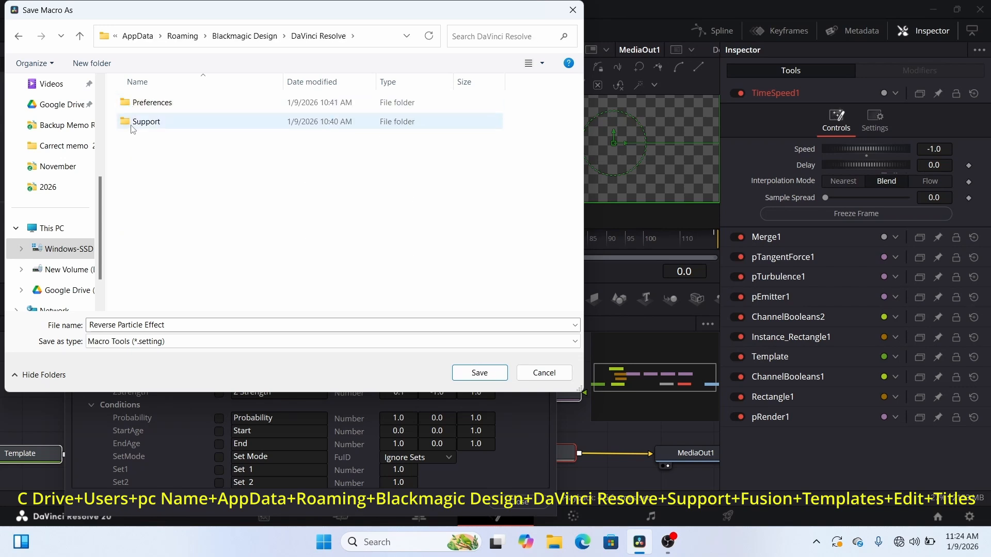
pyautogui.doubleClick(133, 122)
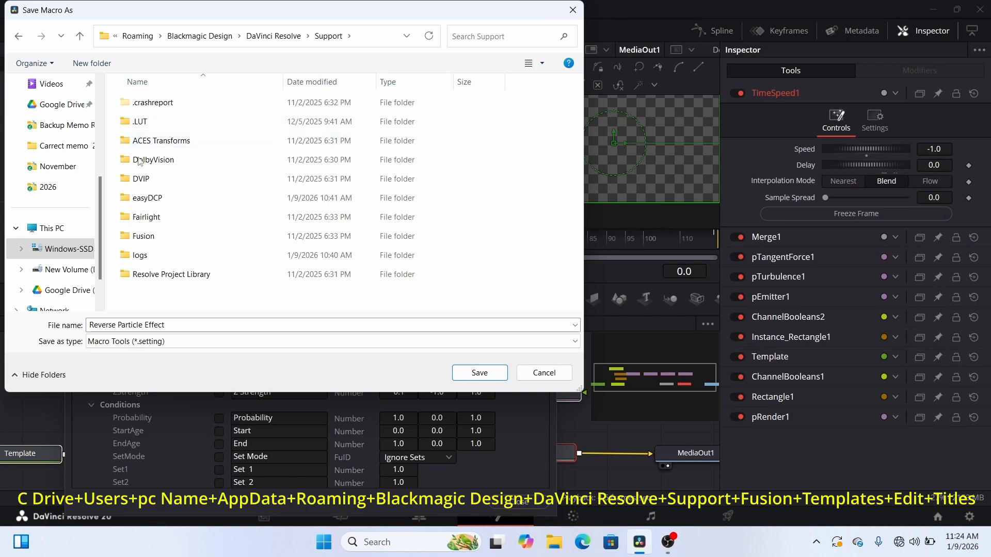
pyautogui.doubleClick(144, 237)
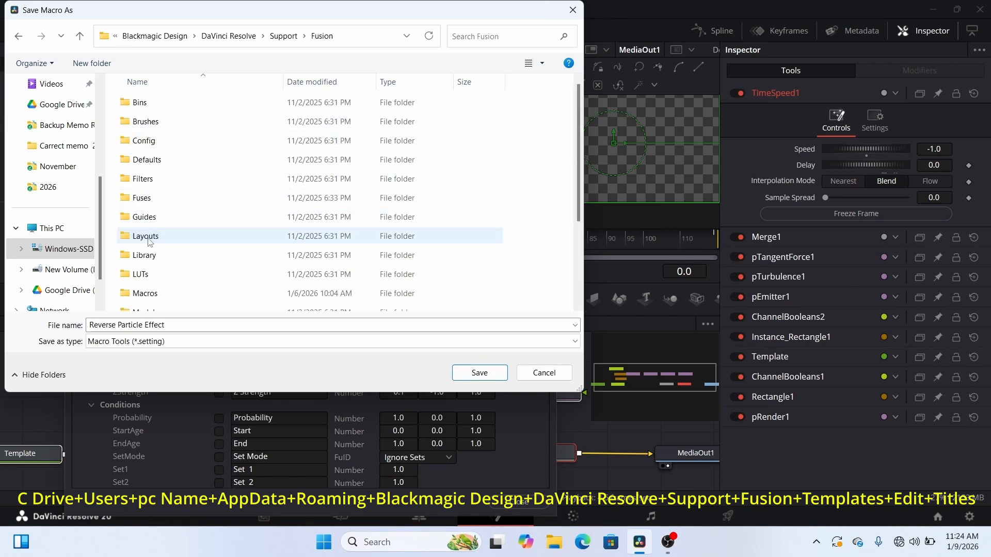
pyautogui.scroll(-2, 153, 255)
pyautogui.doubleClick(149, 304)
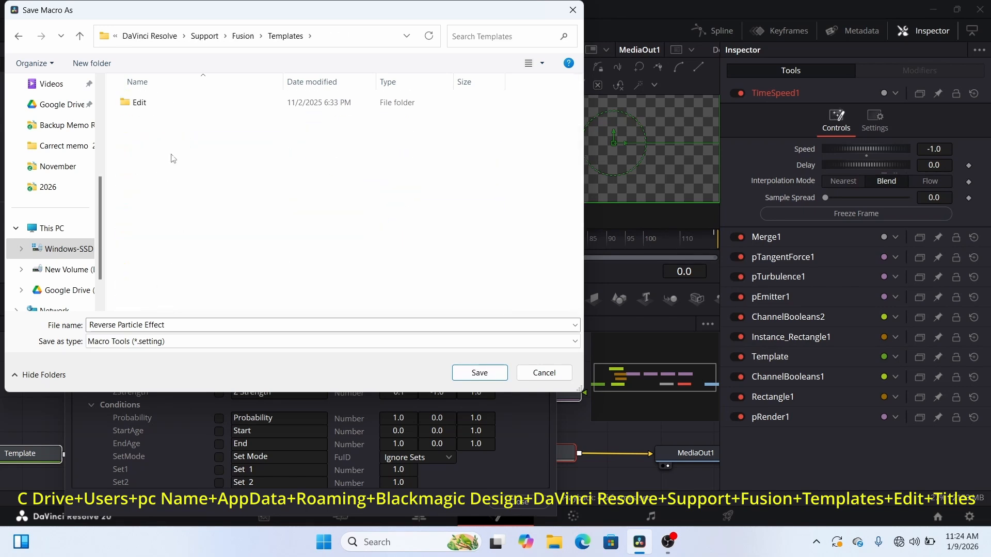
pyautogui.doubleClick(140, 105)
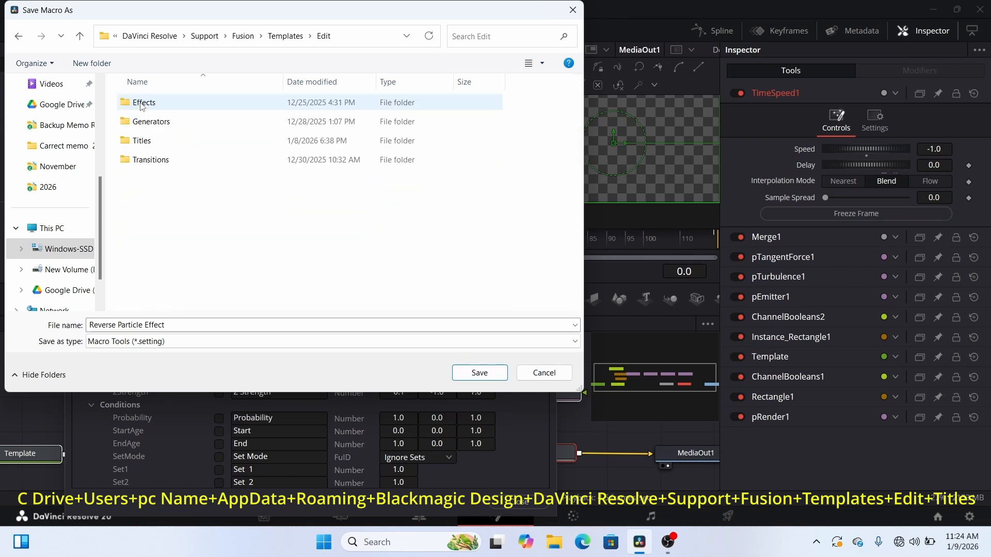
pyautogui.doubleClick(140, 144)
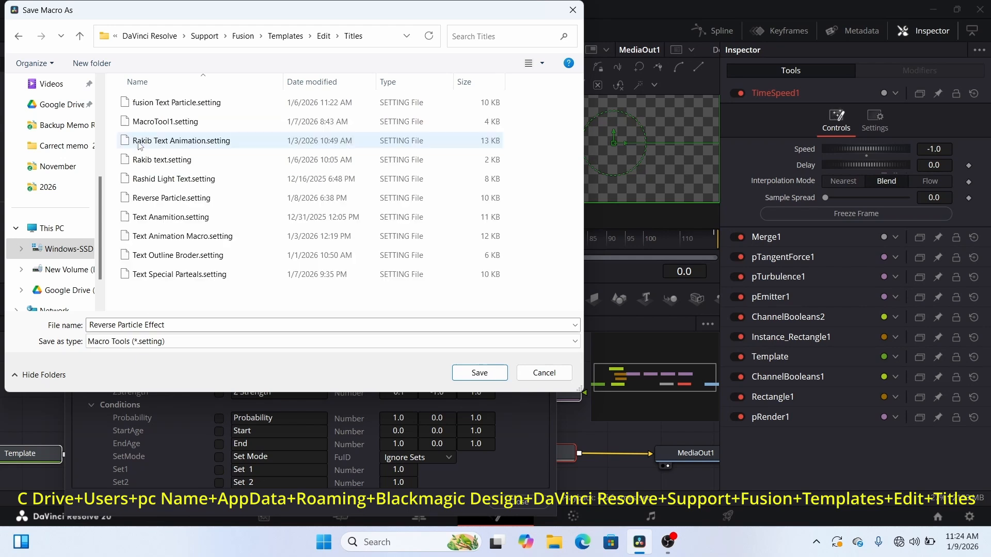
pyautogui.click(470, 374)
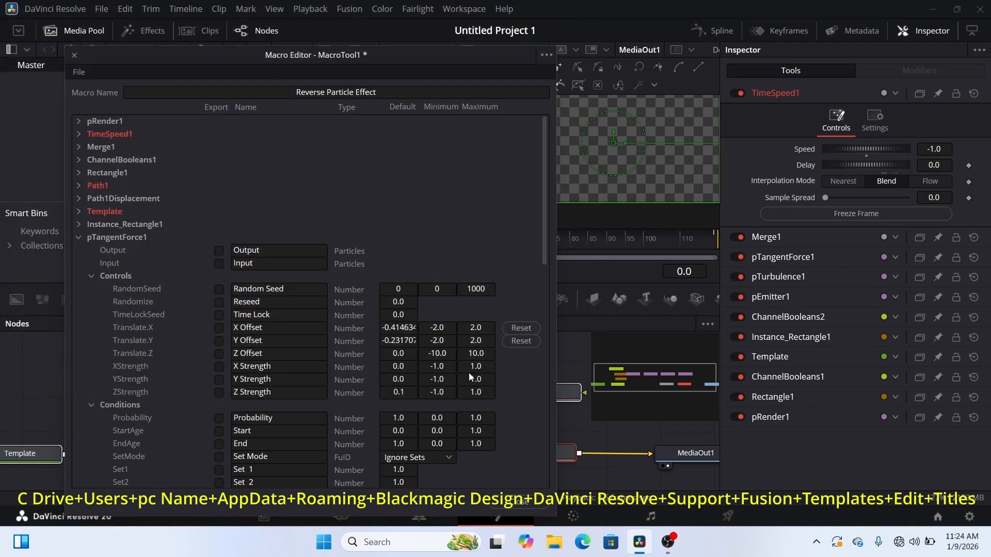
pyautogui.click(518, 502)
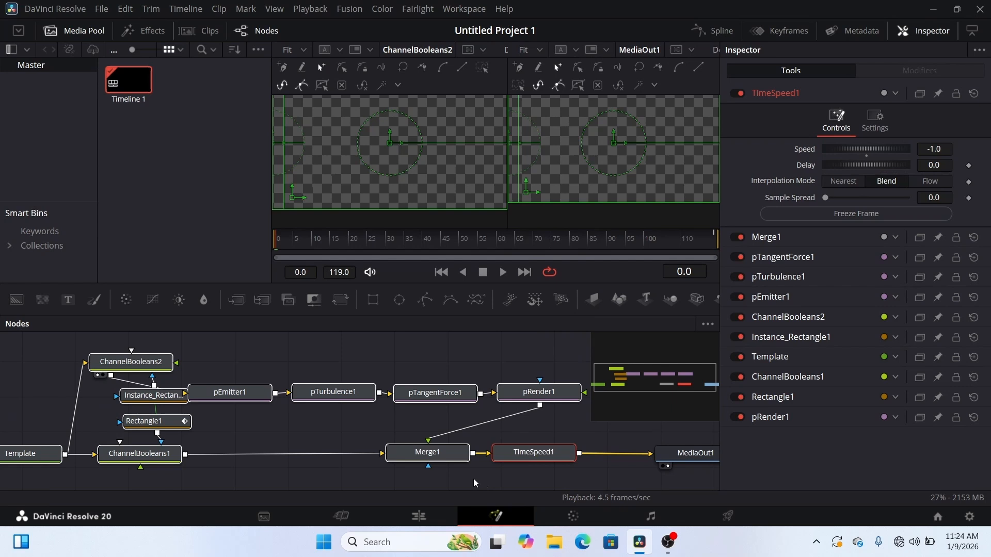
# On the Edit page, delete the Text+ clip from Video 1 and remove Timeline 1 from the media pool.
pyautogui.click(429, 516)
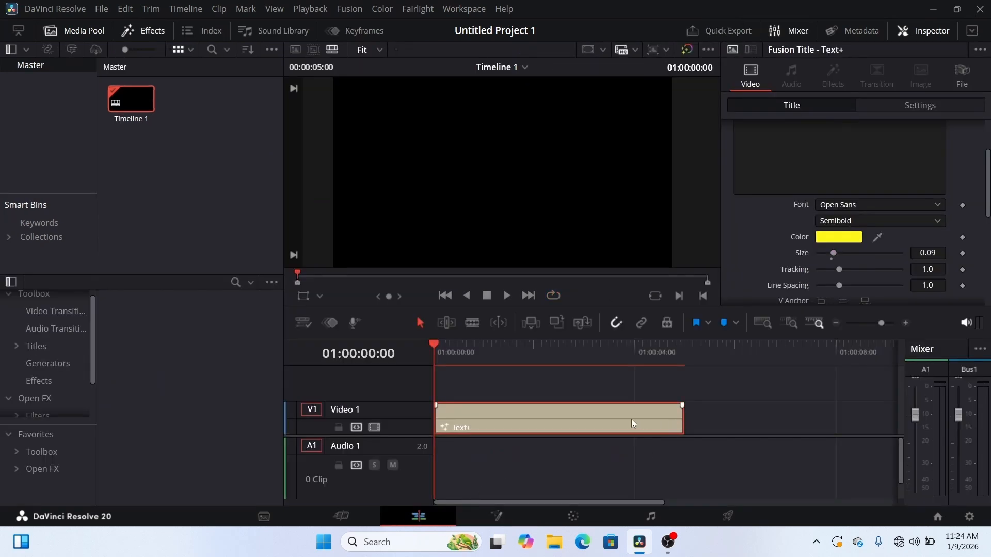
pyautogui.press('Delete')
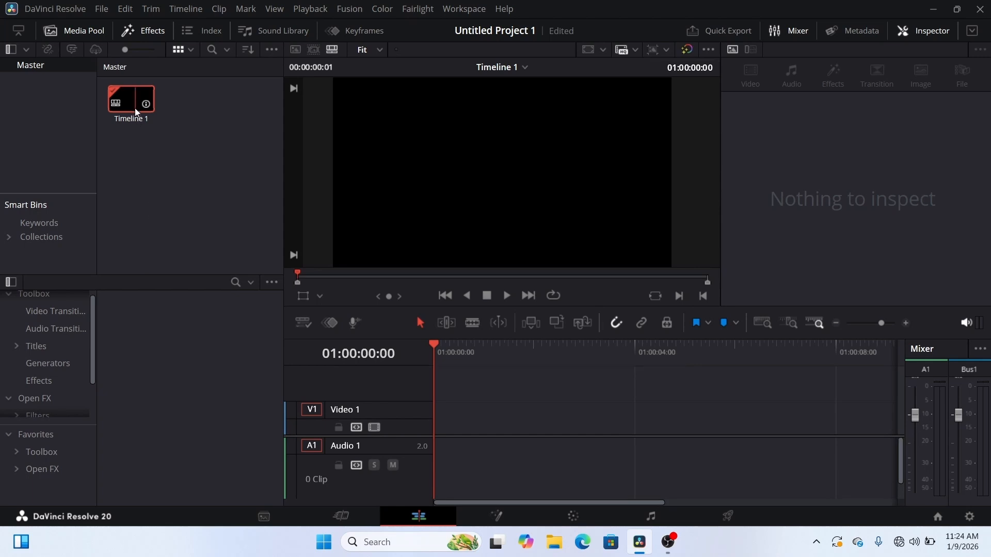
pyautogui.click(135, 107)
pyautogui.press('Delete')
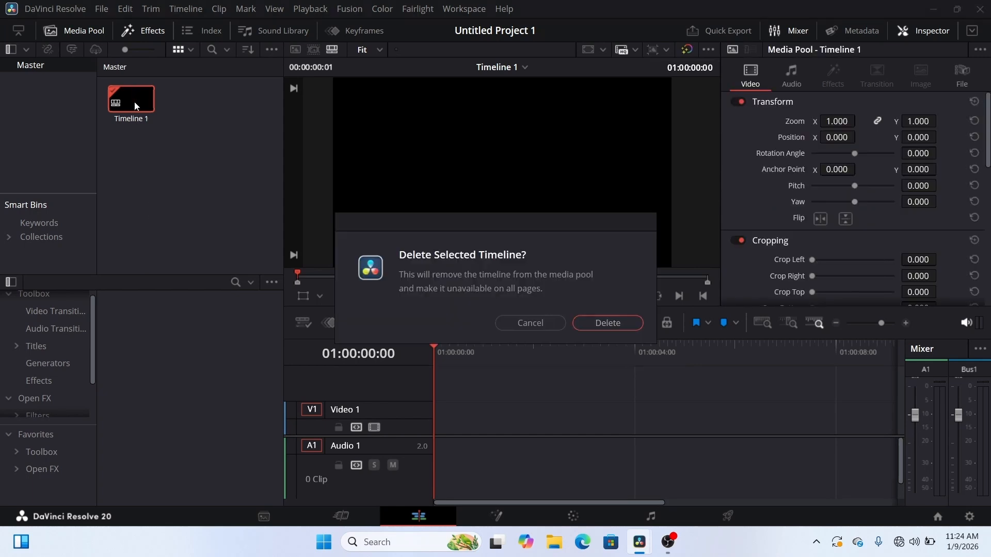
pyautogui.click(600, 323)
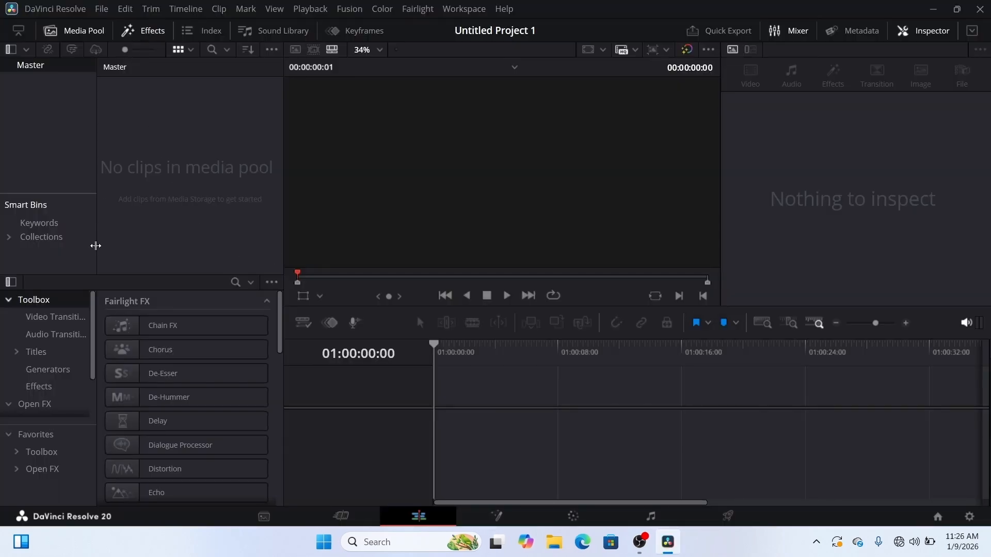
# Search the Titles for "Rever" and place the Reverse Particle Effect title at the start of the empty timeline.
pyautogui.click(34, 352)
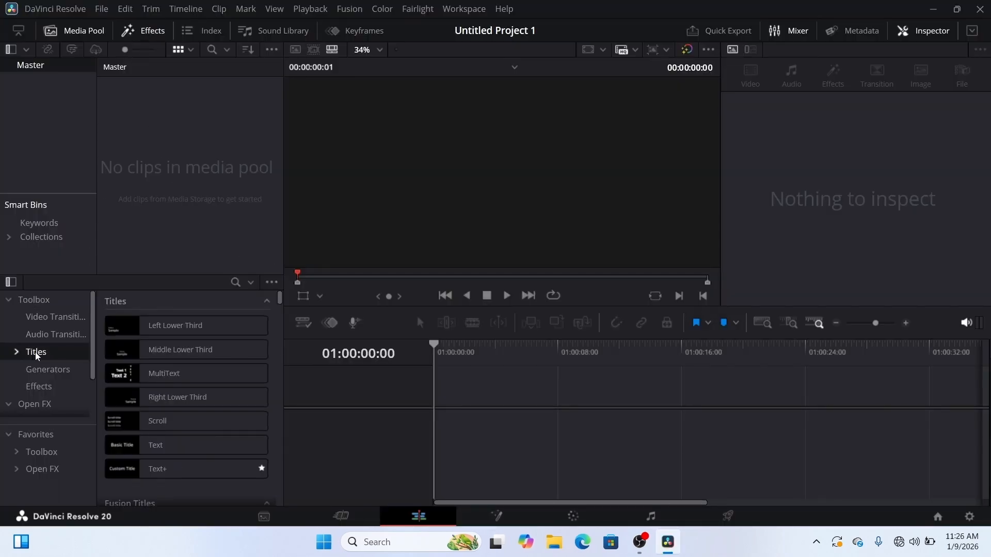
pyautogui.click(237, 282)
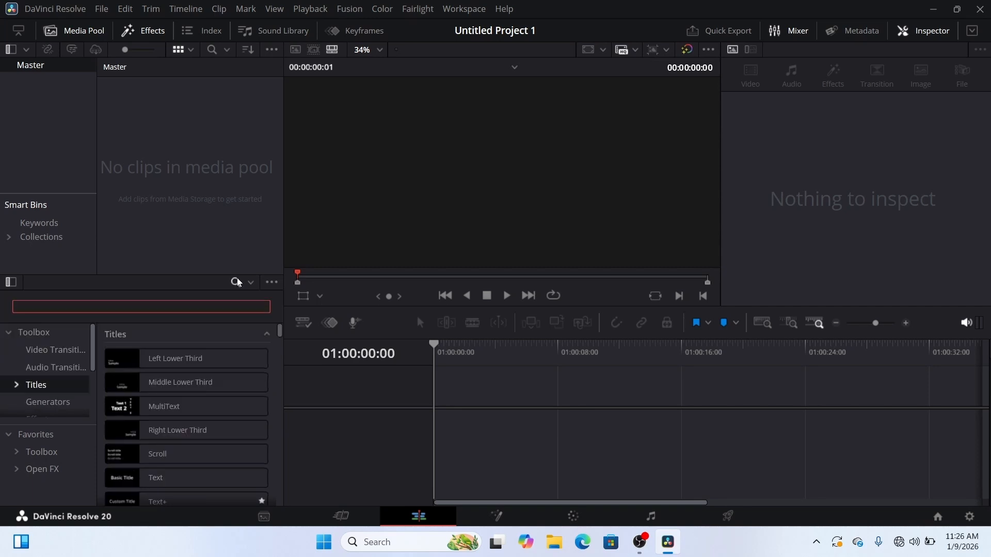
pyautogui.write('Re')
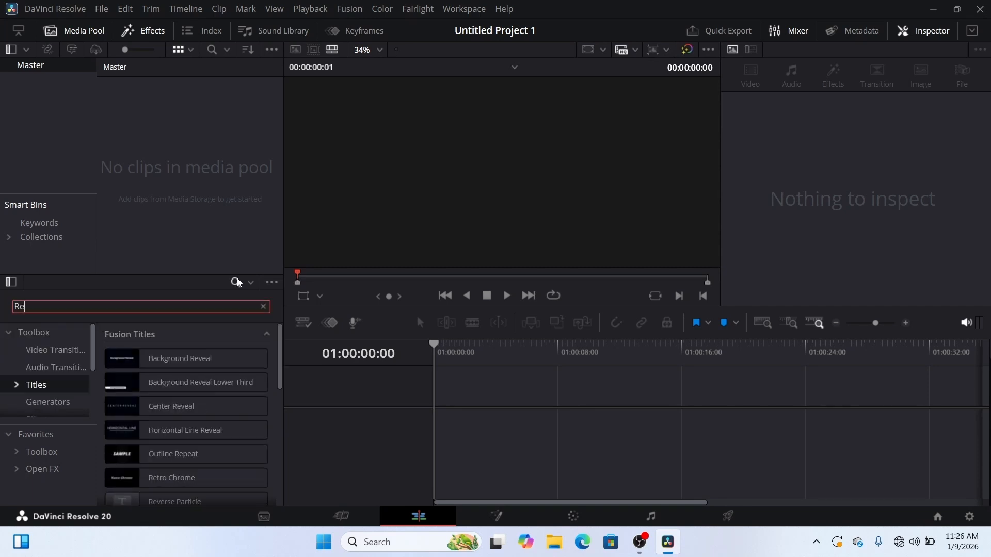
pyautogui.write('ver')
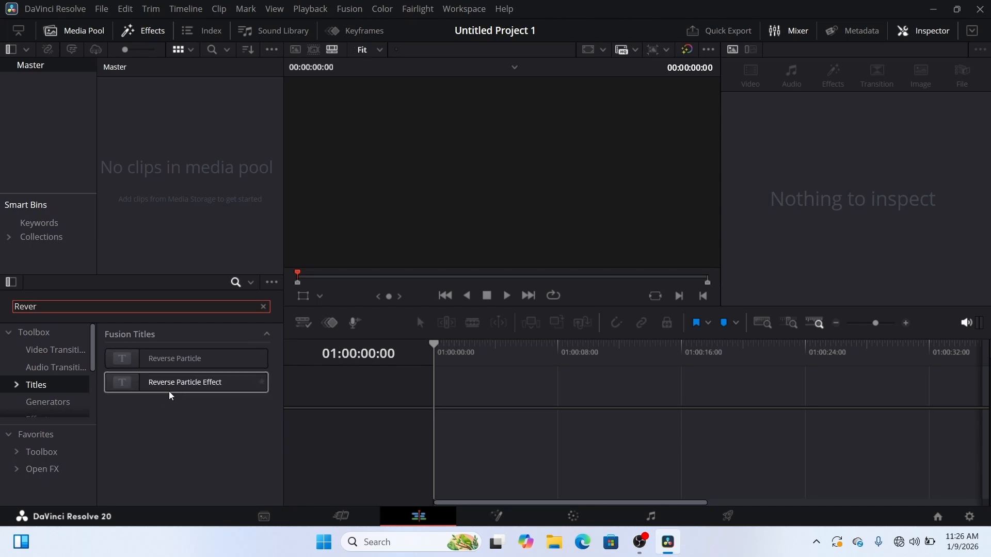
pyautogui.moveTo(160, 388); pyautogui.dragTo(435, 413)
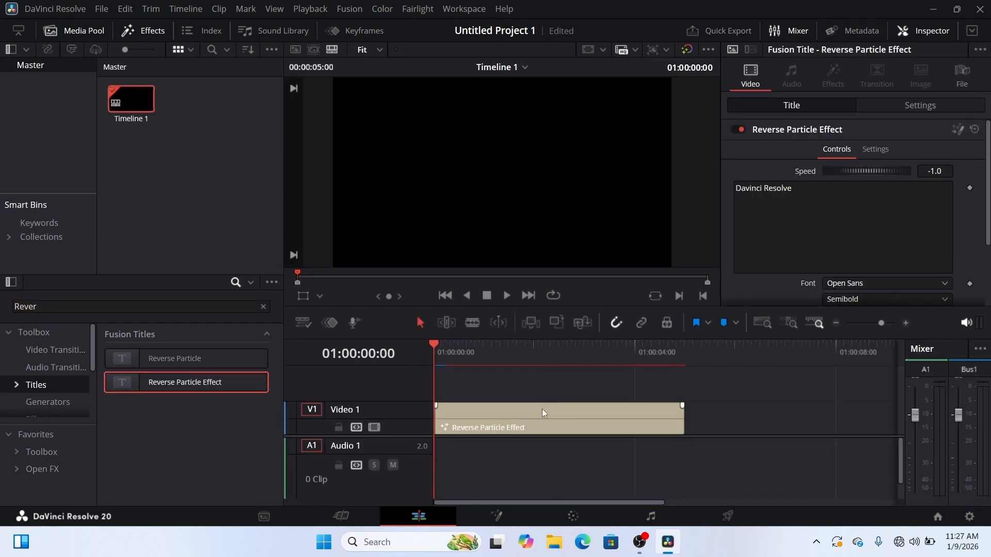